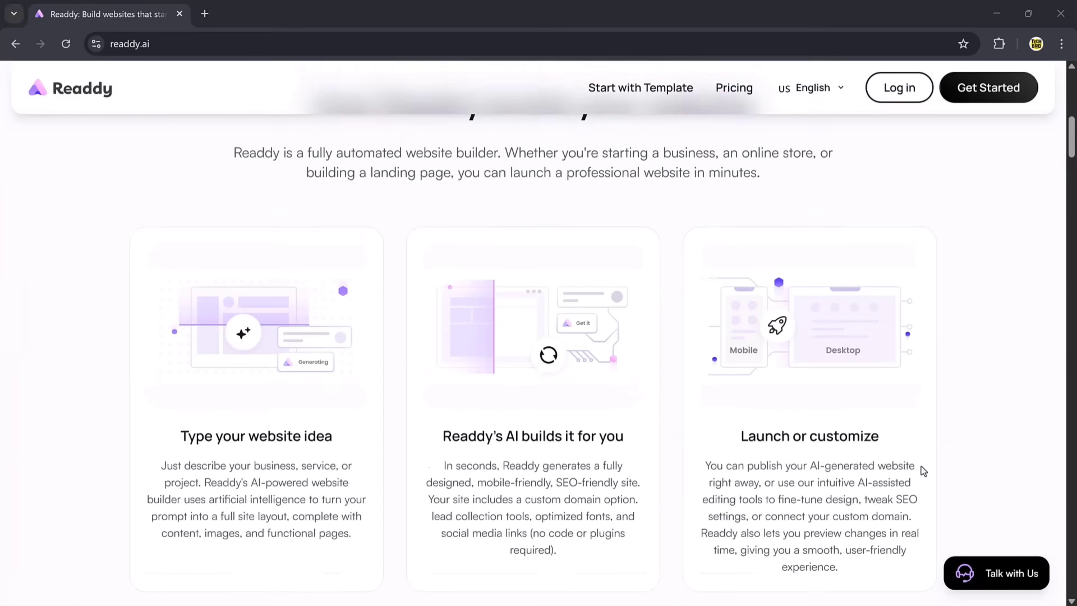
- Scroll the MediCare preview, open the Talk with Us chat and greet the assistant with 'Hi'
{"action": "scroll", "coordinate": [921, 466], "scroll_direction": "down", "scroll_amount": 10}
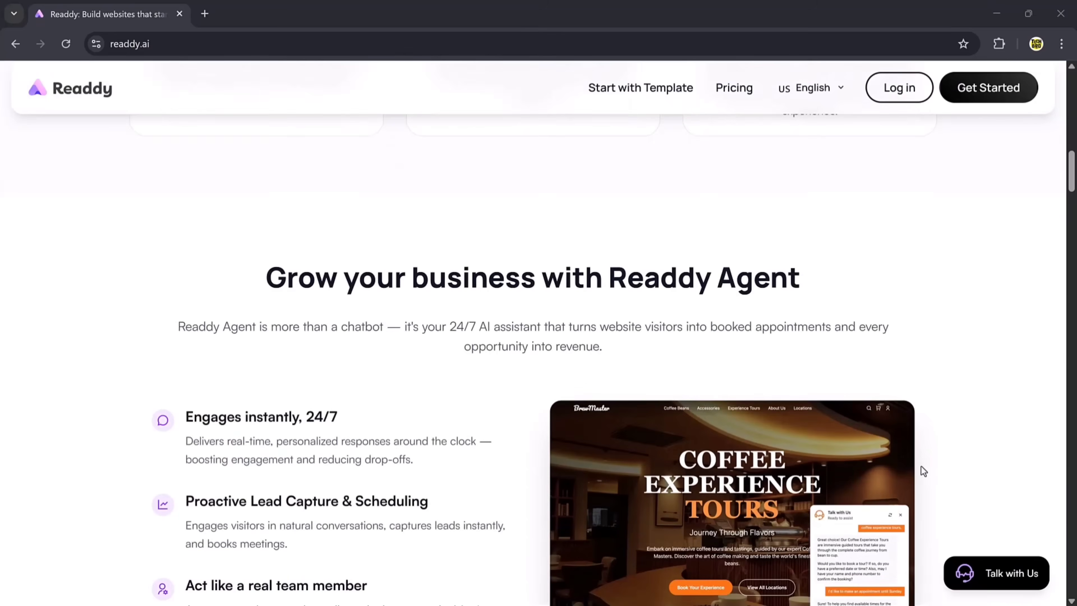
{"action": "scroll", "coordinate": [921, 466], "scroll_direction": "down", "scroll_amount": 4}
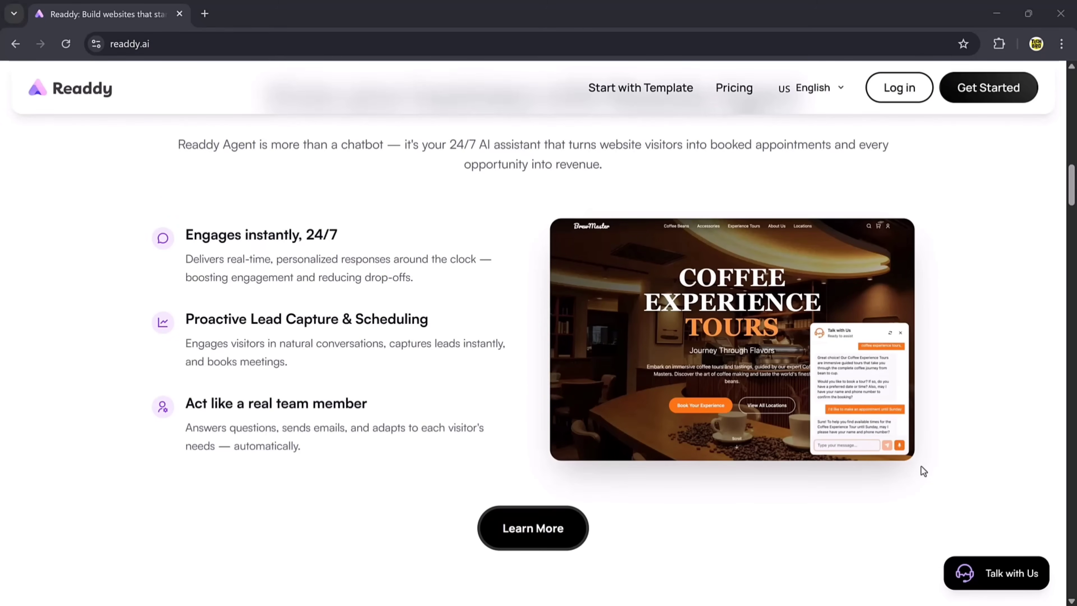
{"action": "scroll", "coordinate": [921, 466], "scroll_direction": "down", "scroll_amount": 15}
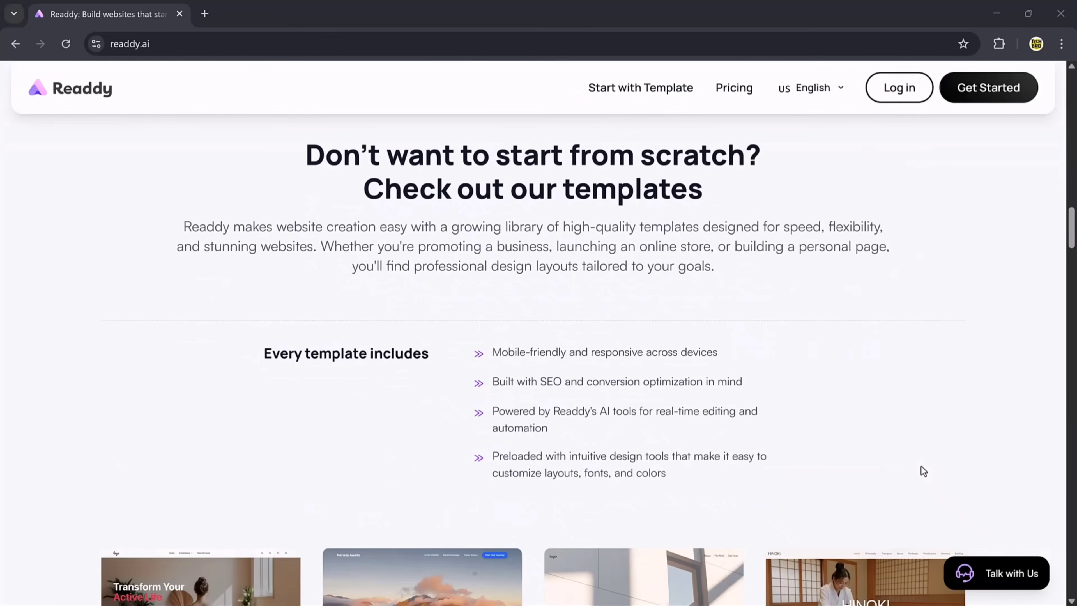
{"action": "scroll", "coordinate": [921, 466], "scroll_direction": "down", "scroll_amount": 9}
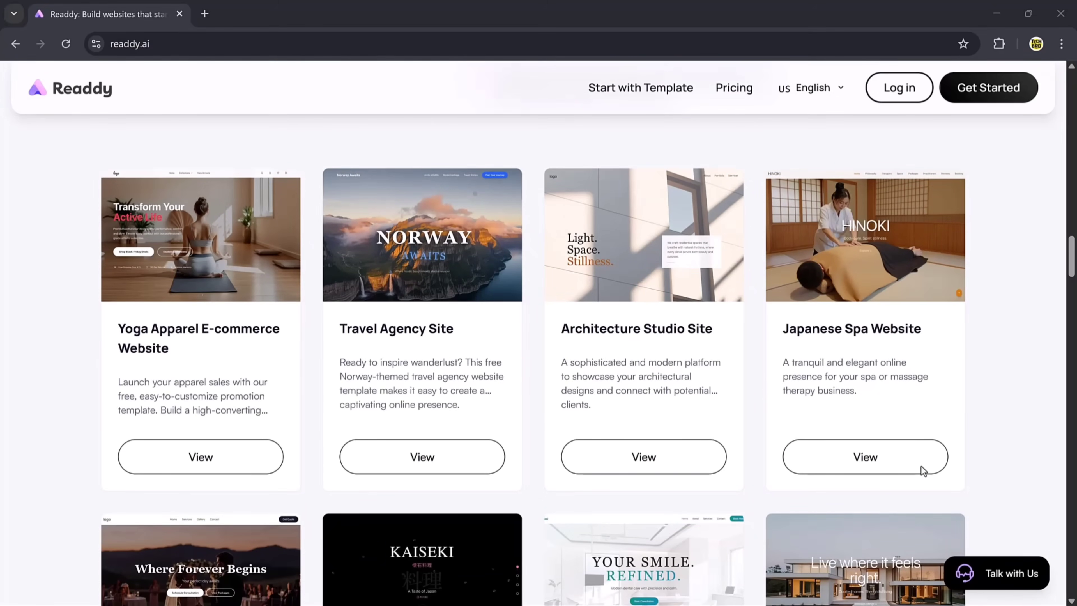
{"action": "scroll", "coordinate": [921, 466], "scroll_direction": "down", "scroll_amount": 5}
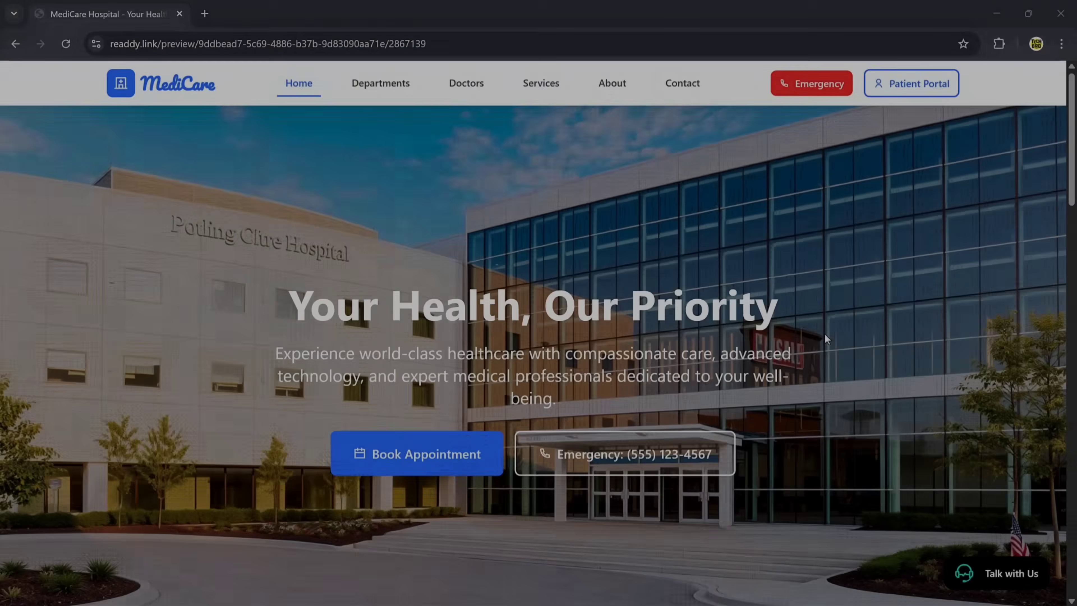
{"action": "scroll", "coordinate": [824, 334], "scroll_direction": "down", "scroll_amount": 15}
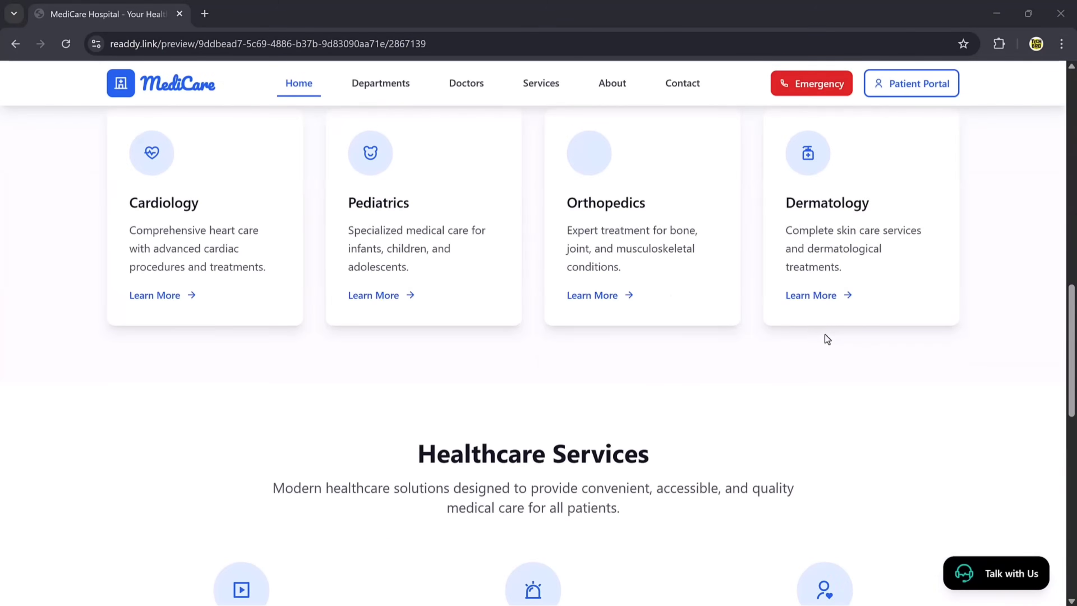
{"action": "scroll", "coordinate": [824, 334], "scroll_direction": "up", "scroll_amount": 20}
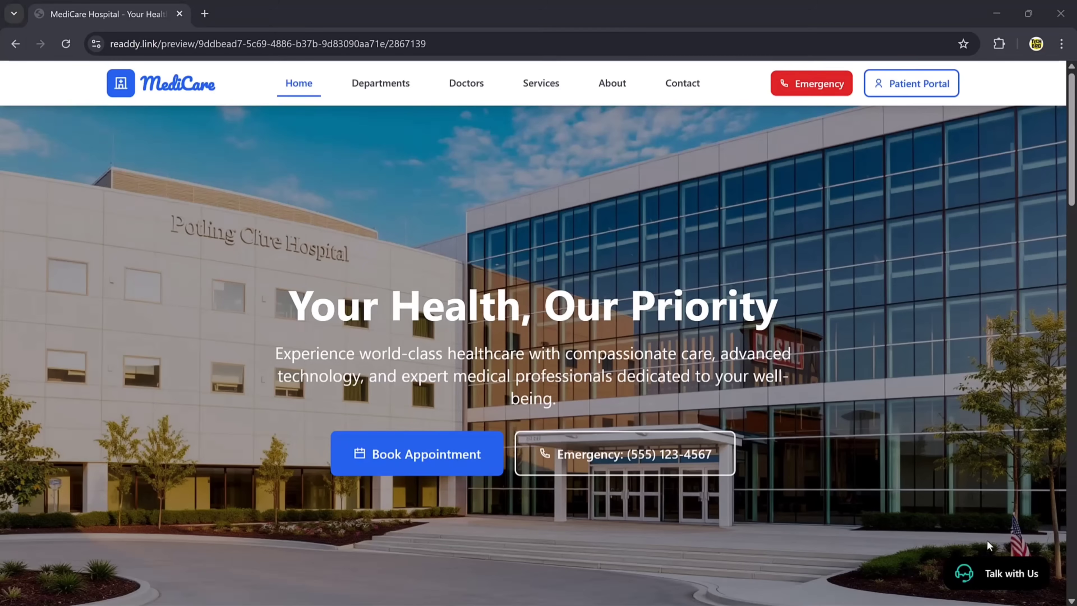
{"action": "left_click", "coordinate": [993, 573]}
{"action": "type", "text": "Hi"}
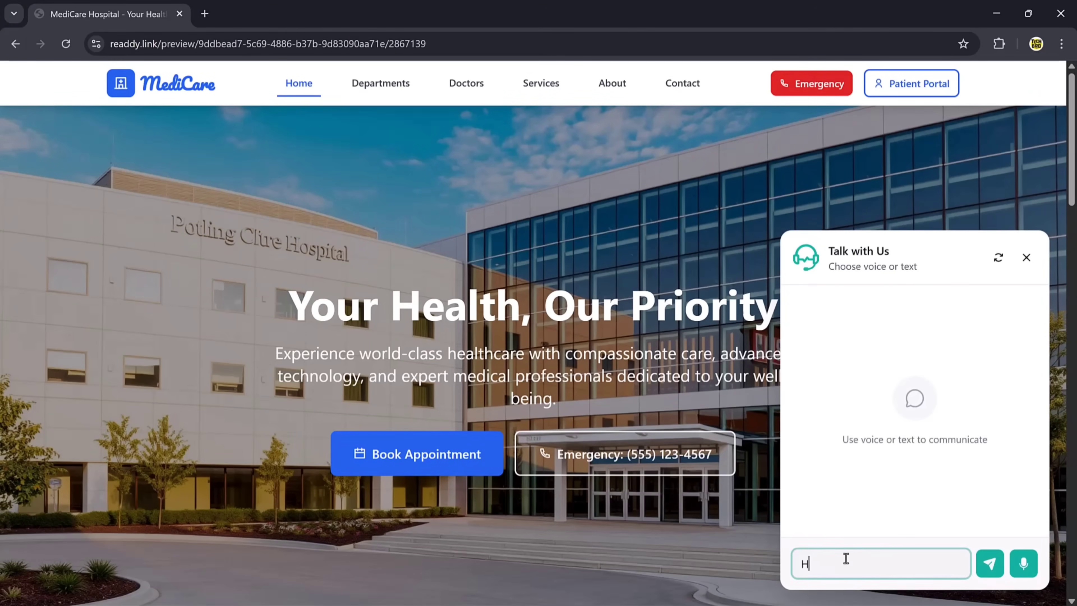
{"action": "key", "text": "Return"}
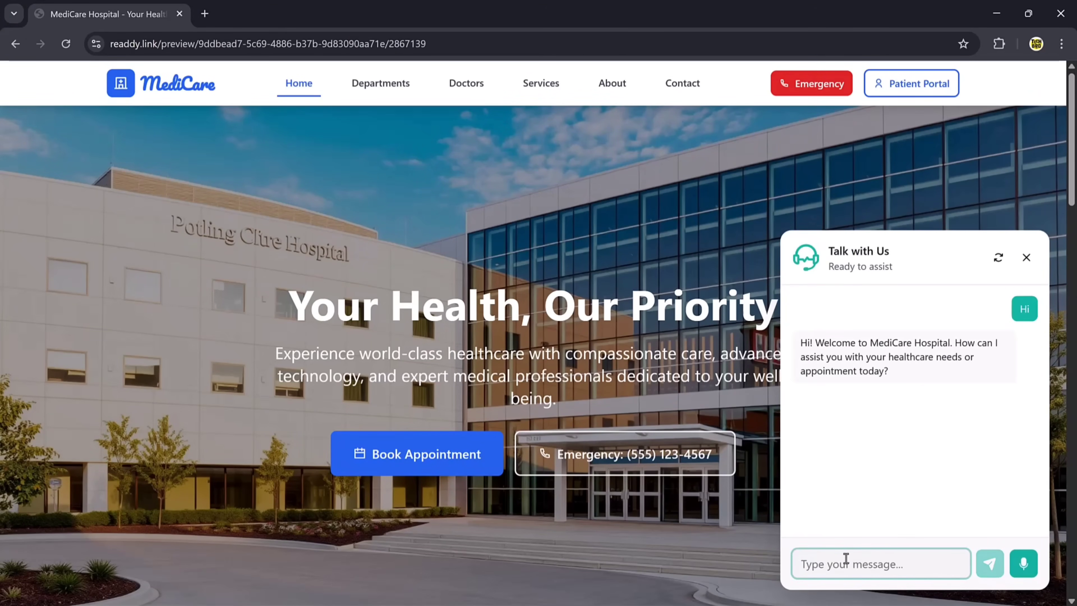
- Send 'I want to book an appointment' followed by 'I am sick'
{"action": "type", "text": "I want to book"}
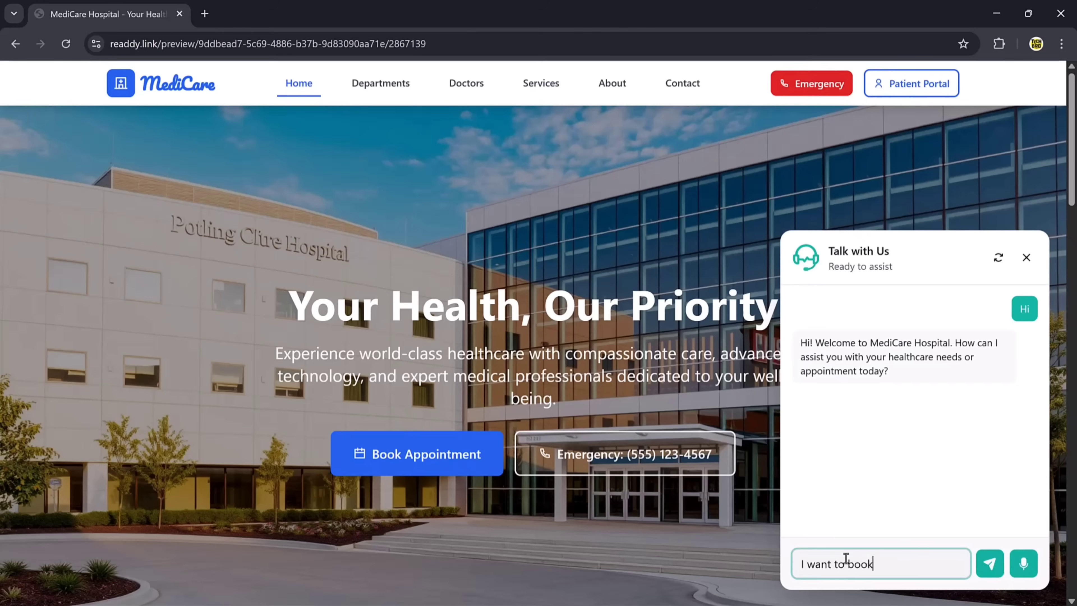
{"action": "type", "text": " an appointment"}
{"action": "key", "text": "Return"}
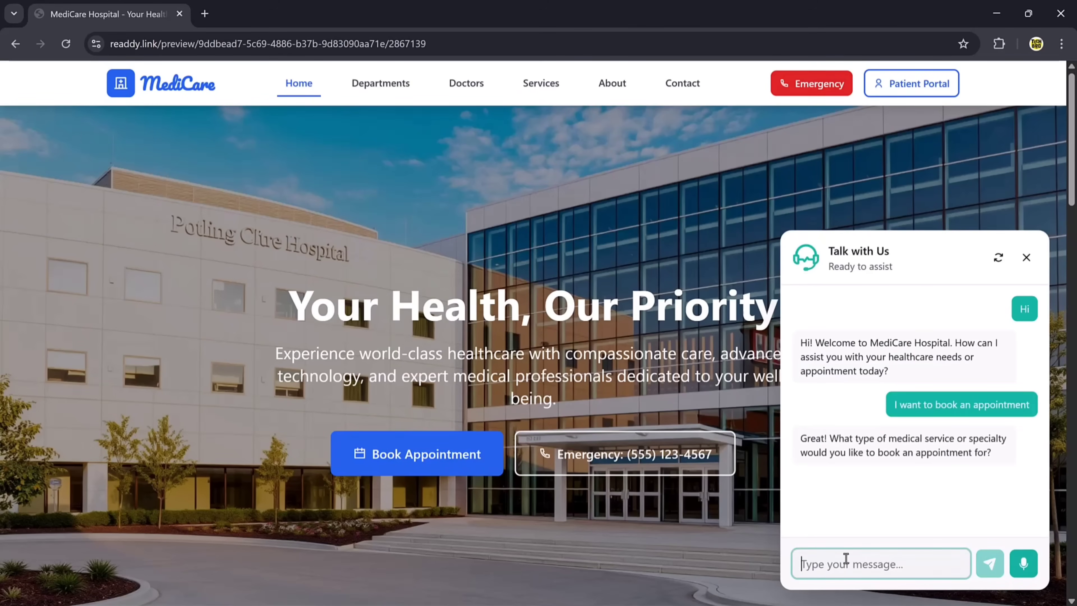
{"action": "type", "text": "I am sick"}
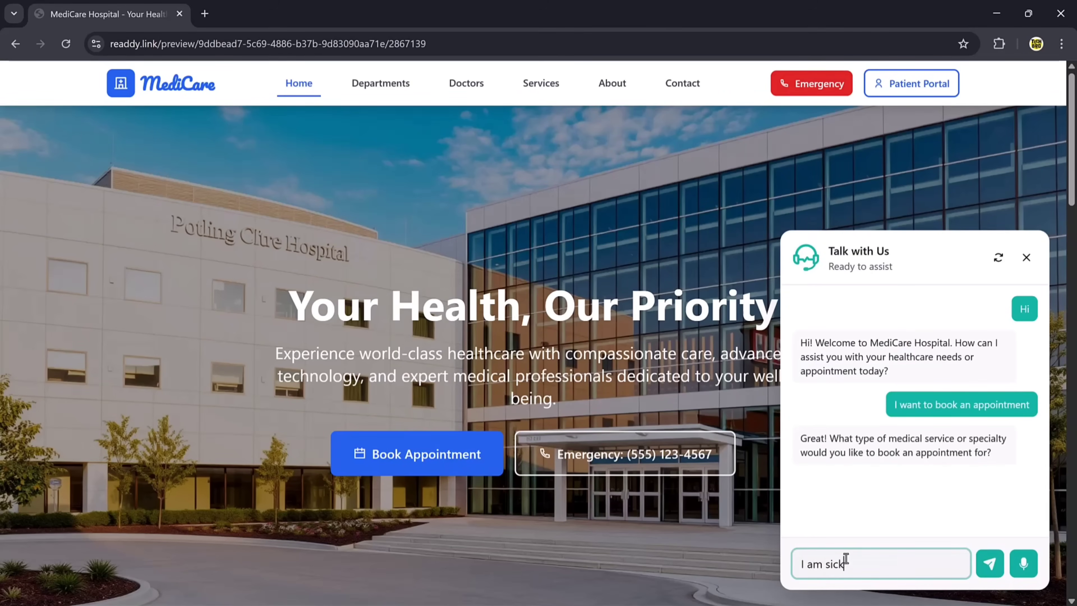
{"action": "key", "text": "Return"}
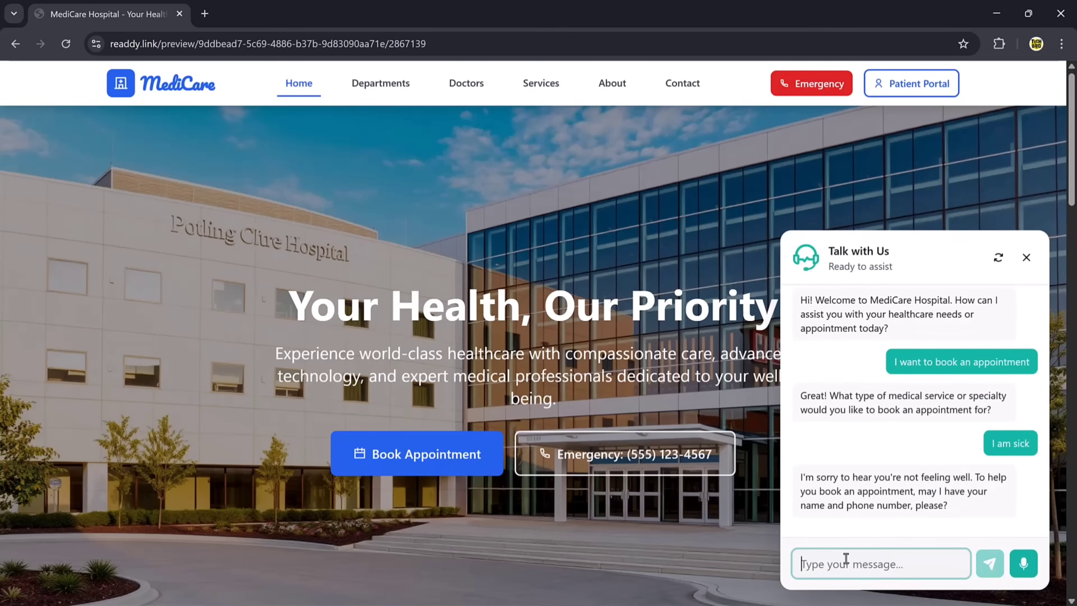
- Give the patient's name and phone number, then choose Cardiology as the specialty
{"action": "type", "text": "My"}
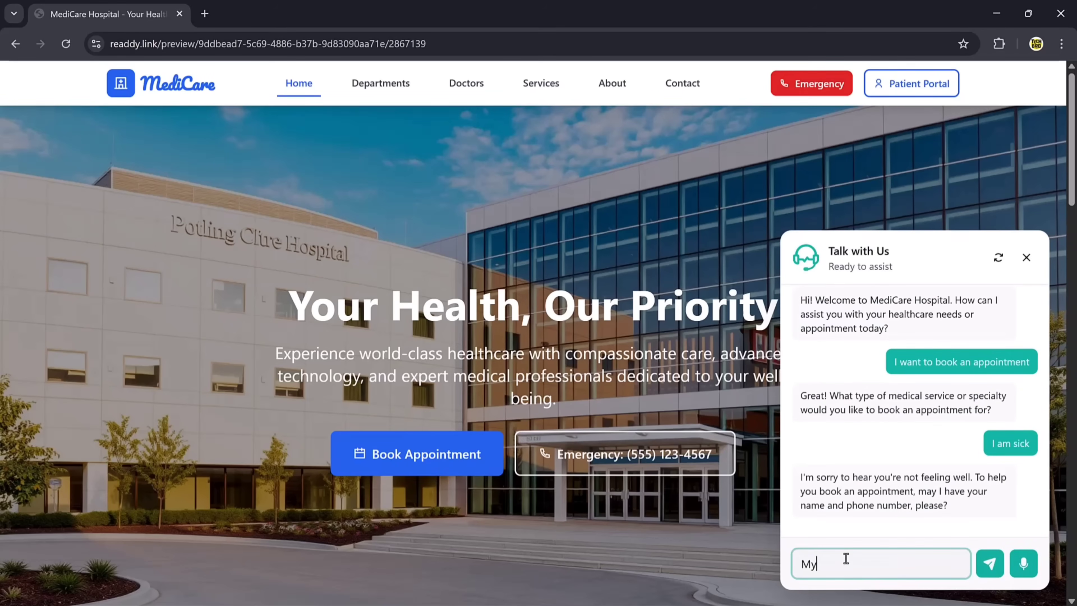
{"action": "type", "text": " name is john and my number is "}
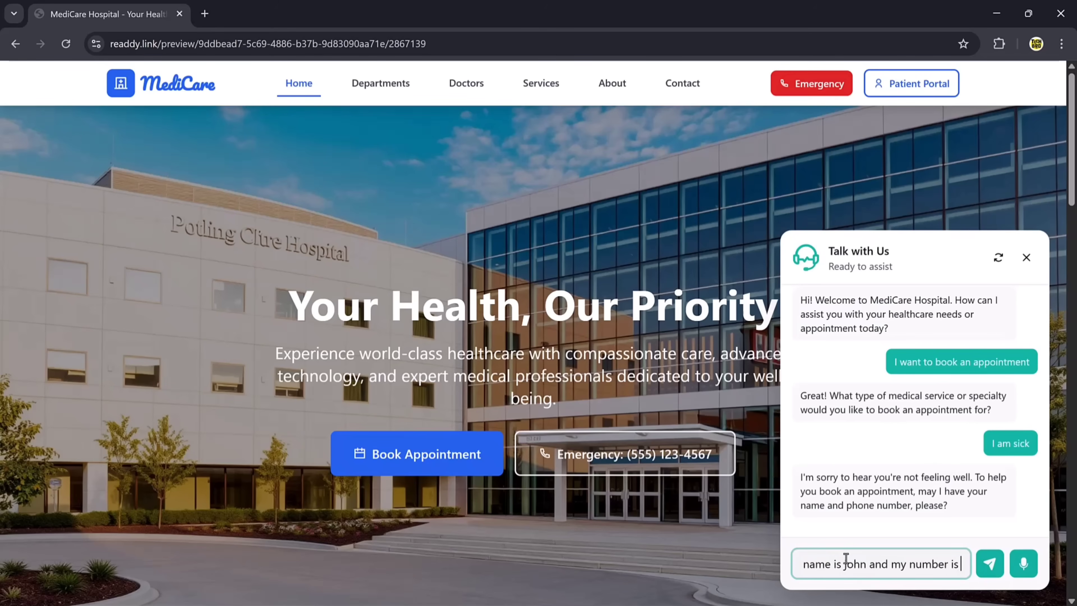
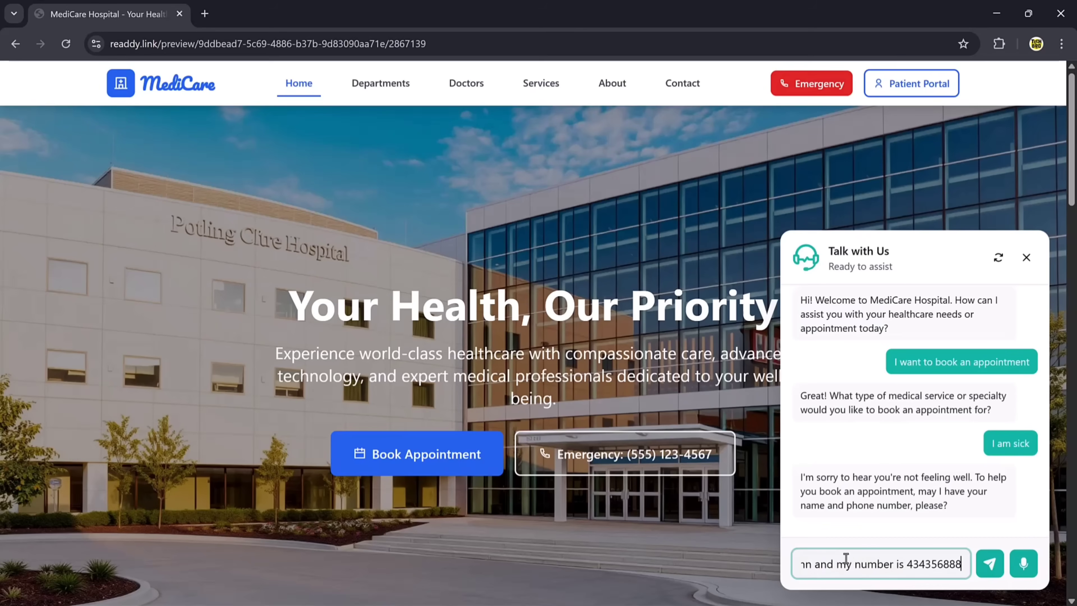
{"action": "left_click", "coordinate": [990, 563]}
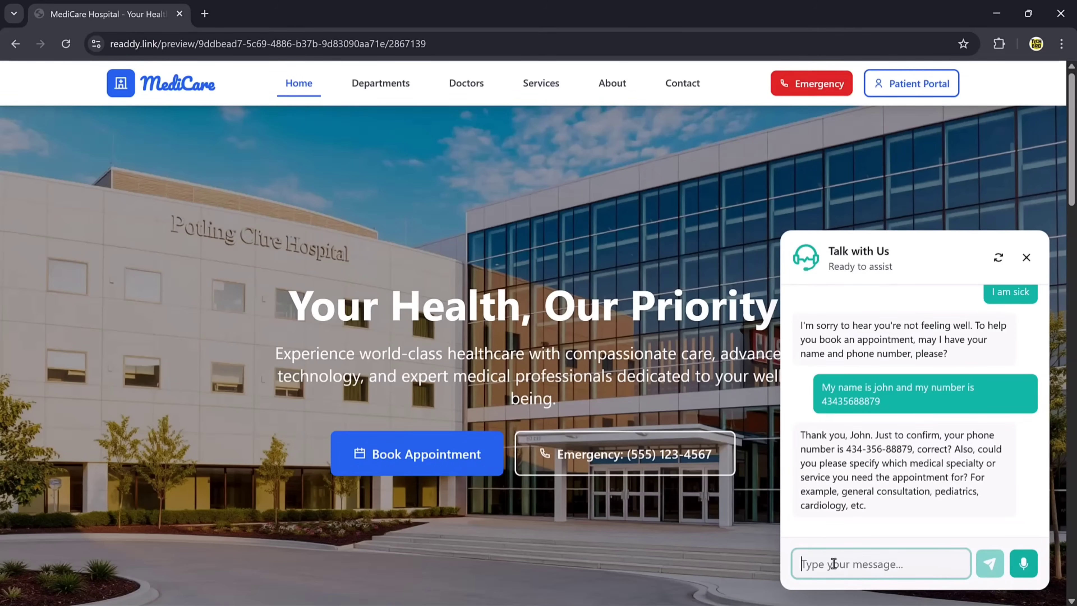
{"action": "type", "text": "Cardio"}
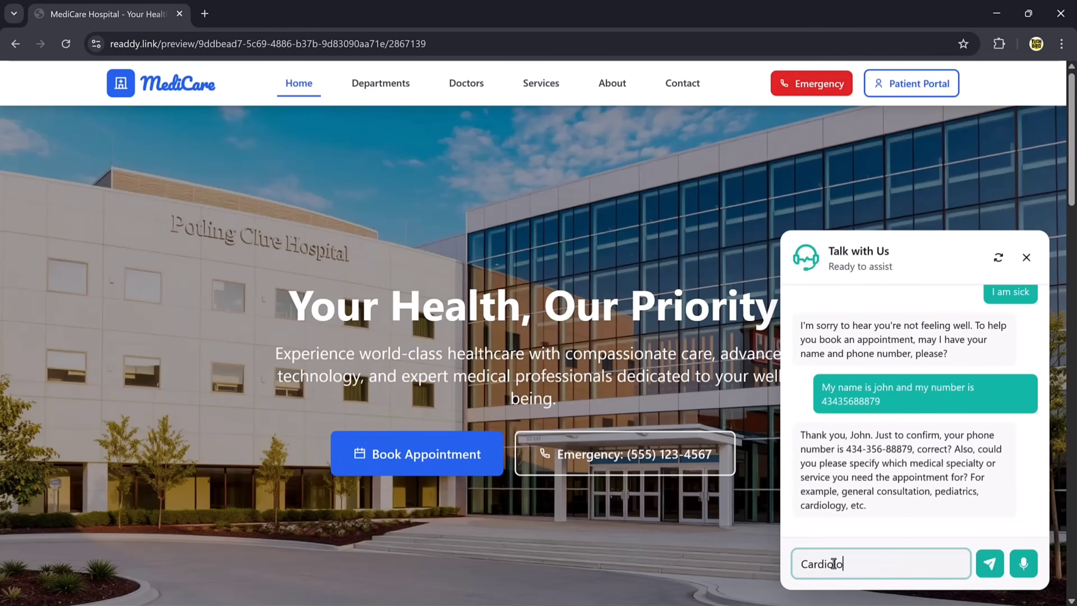
{"action": "type", "text": "logy"}
{"action": "key", "text": "Return"}
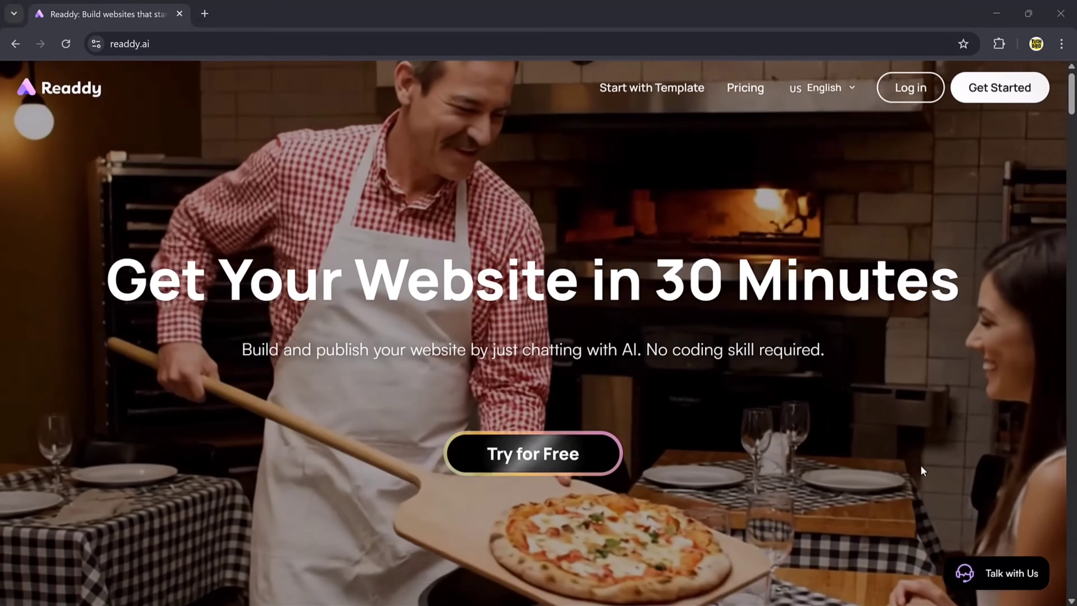
- Scroll down through the Readdy landing page
{"action": "scroll", "coordinate": [920, 464], "scroll_direction": "down", "scroll_amount": 10}
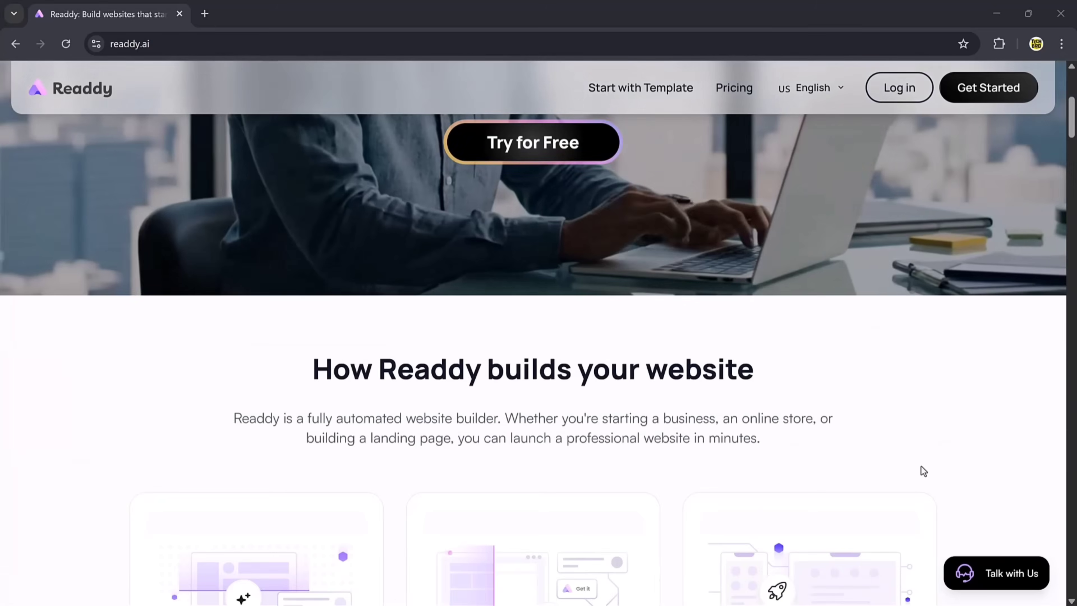
{"action": "scroll", "coordinate": [921, 466], "scroll_direction": "down", "scroll_amount": 1}
{"action": "scroll", "coordinate": [921, 466], "scroll_direction": "down", "scroll_amount": 12}
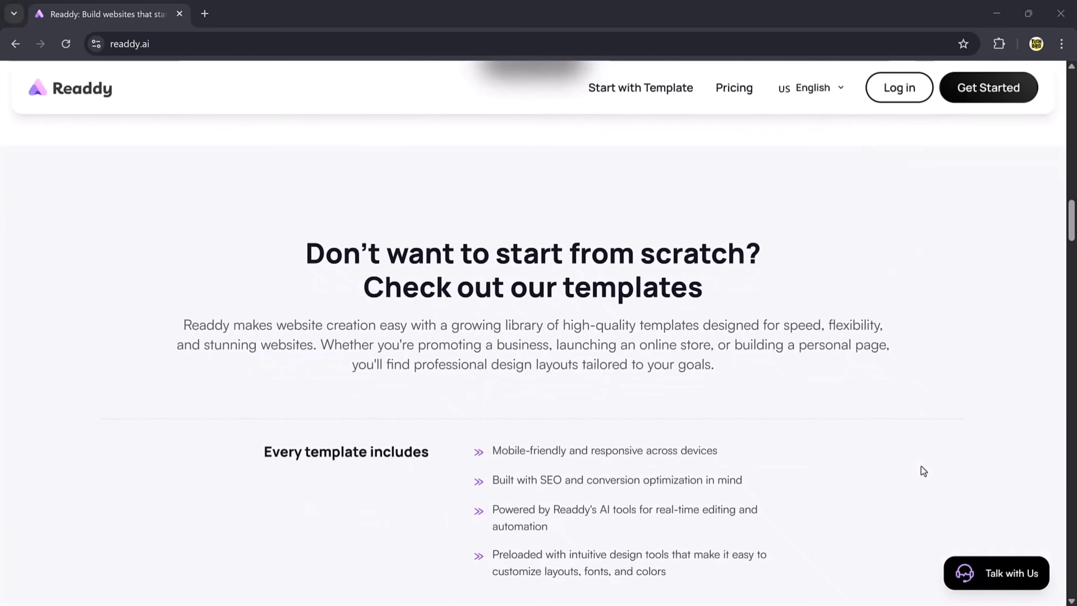
{"action": "scroll", "coordinate": [921, 466], "scroll_direction": "down", "scroll_amount": 7}
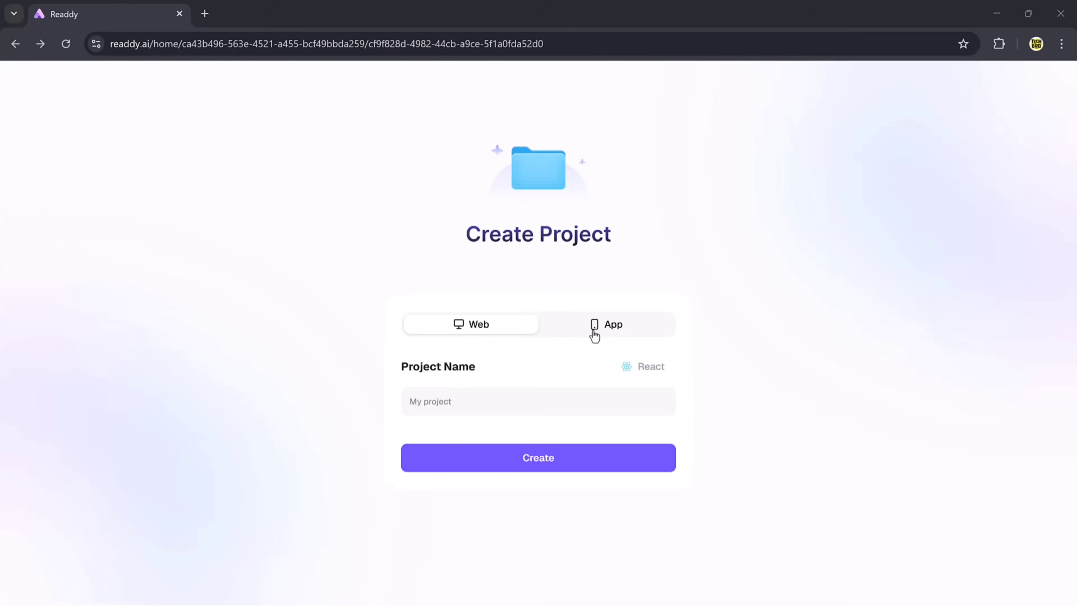
- Create a Web-type project named 'Tech', switching back from App first
{"action": "left_click", "coordinate": [594, 335]}
{"action": "left_click", "coordinate": [480, 331]}
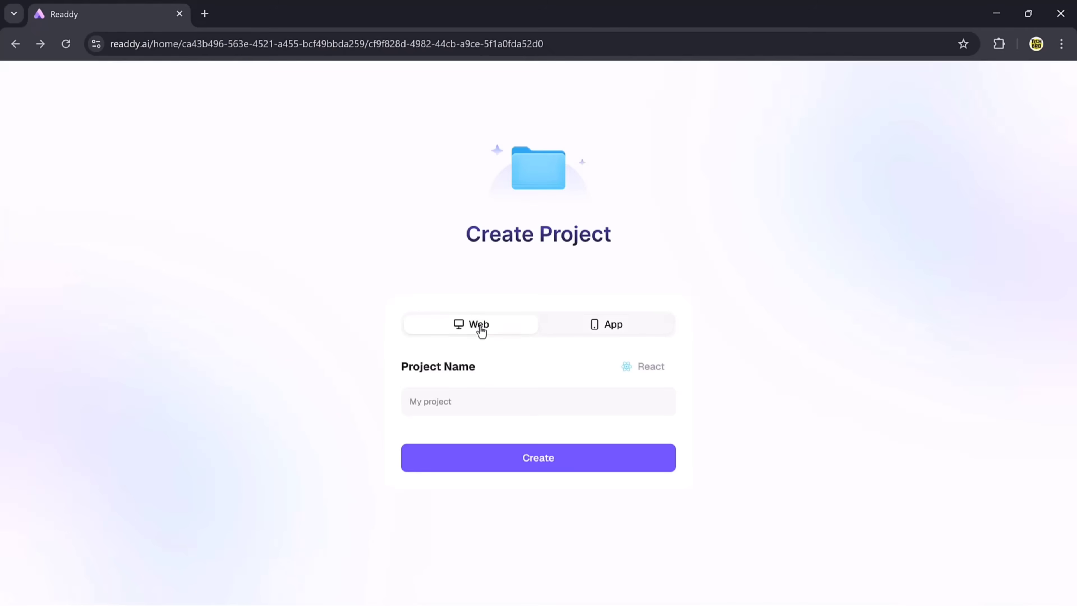
{"action": "left_click", "coordinate": [476, 398]}
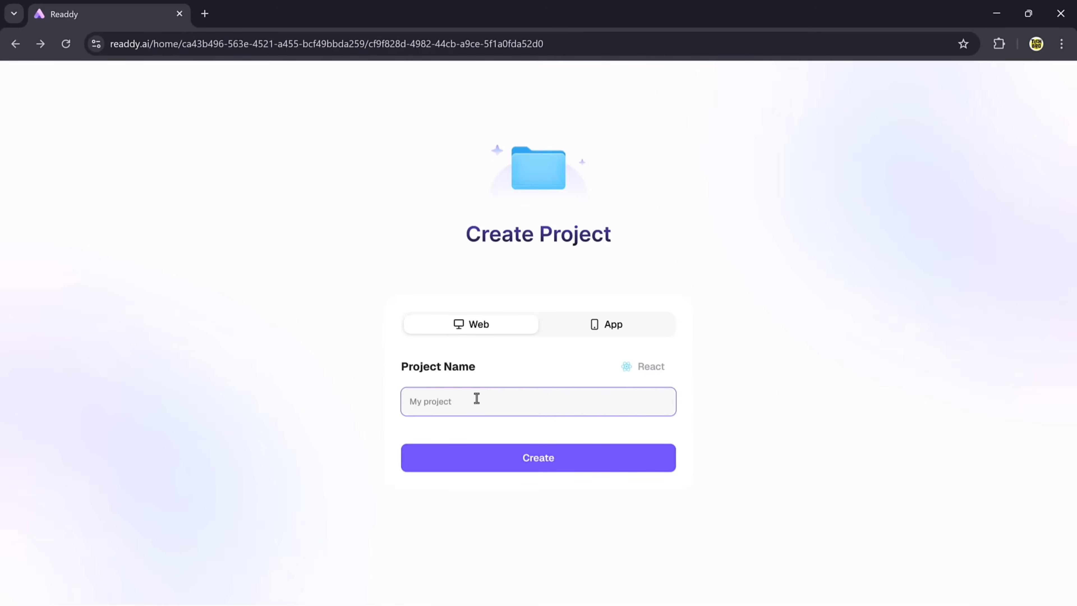
{"action": "type", "text": "Tech"}
{"action": "left_click", "coordinate": [534, 465]}
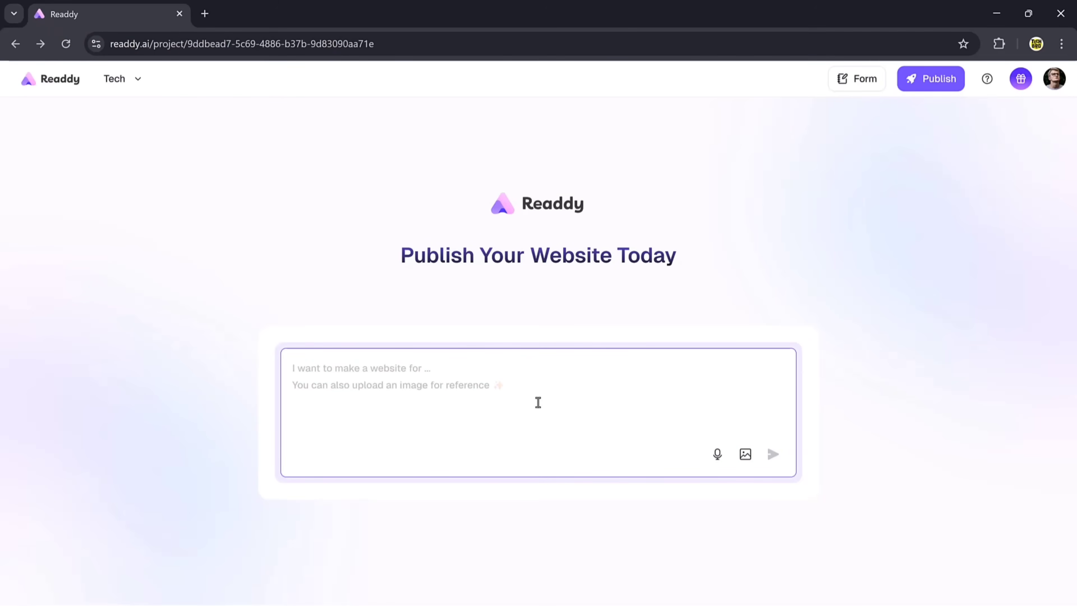
- Paste the multi-page hospital website description into the Tech project's prompt box
{"action": "type", "text": "Build a multi-page hospital website featuring different departments (Cardiology, Pediatrics, Orthopedics, Dermatology). Add a Doctors Directory, Online Consultation option, Emergency Contact, and Patient Portal login."}
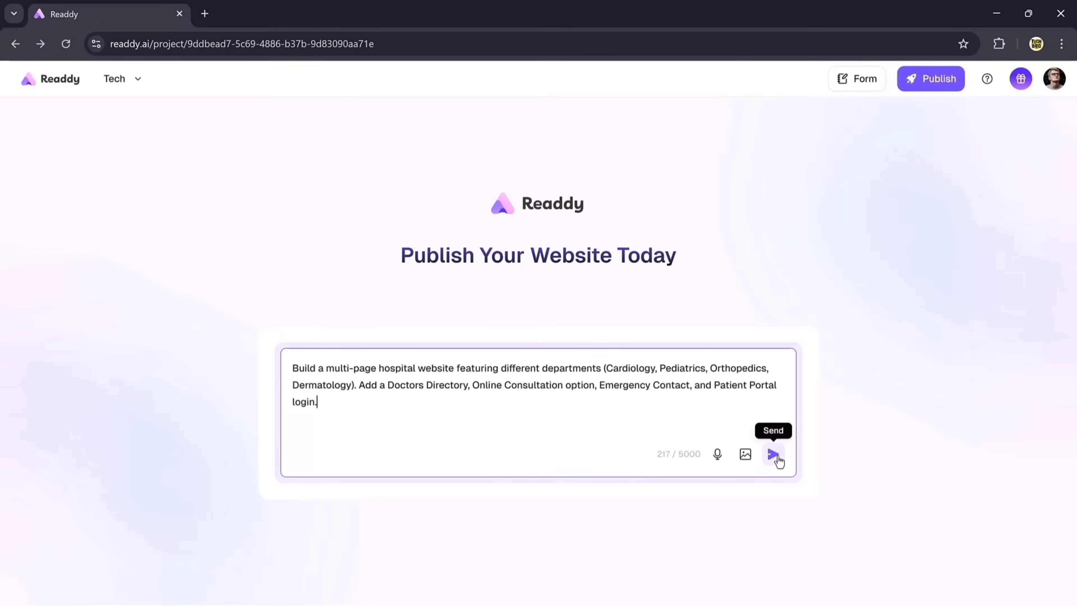
- Submit the hospital prompt so the AI builds the MediCare site as Version 1
{"action": "left_click", "coordinate": [777, 456]}
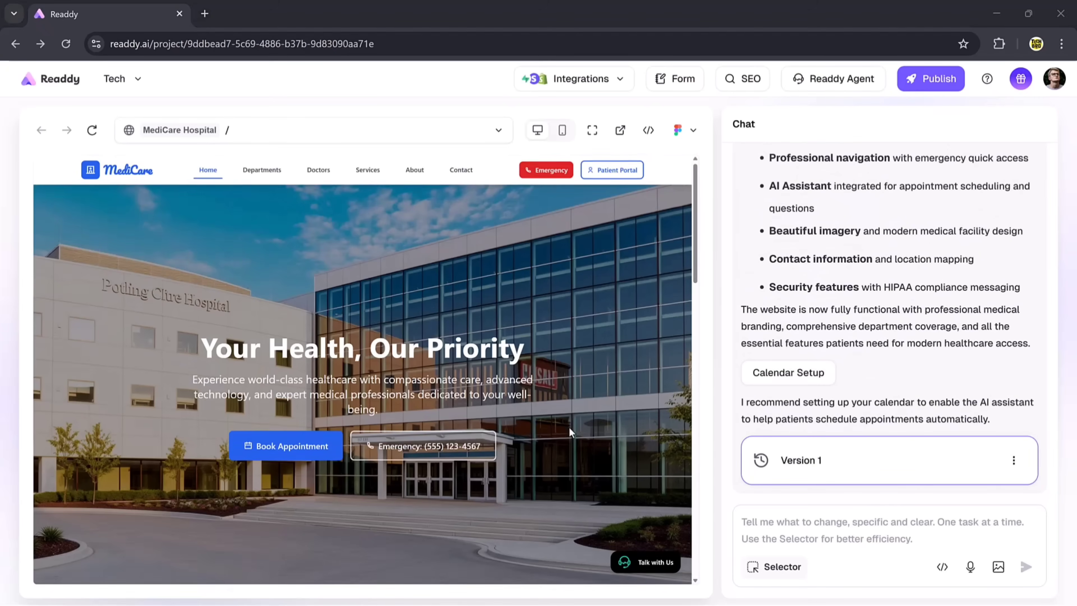
- Scroll the MediCare preview to the footer and back, then open the Talk with Us widget
{"action": "scroll", "coordinate": [569, 426], "scroll_direction": "down", "scroll_amount": 4}
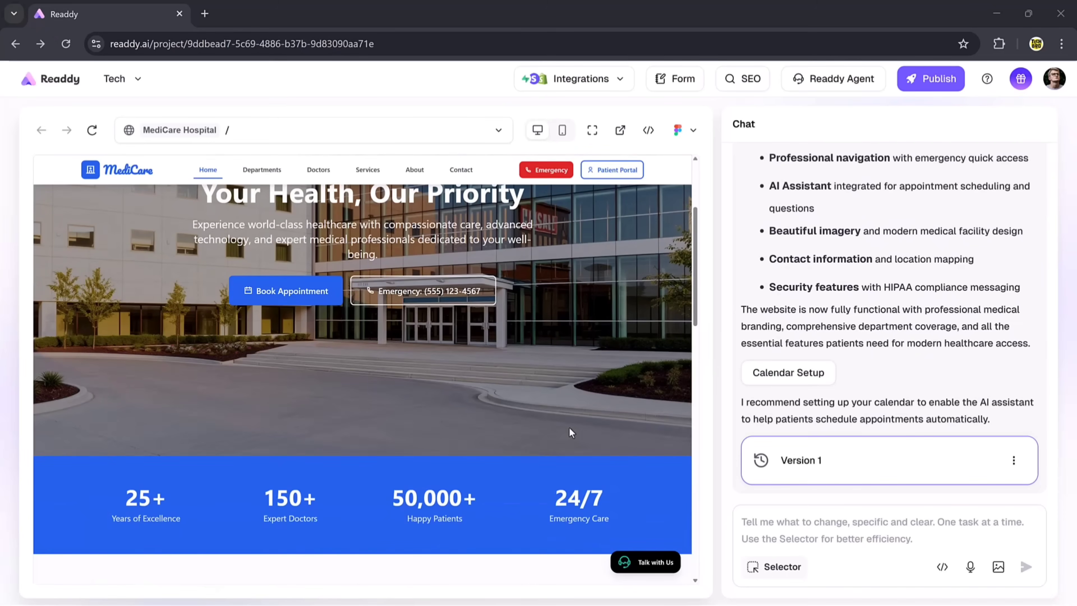
{"action": "scroll", "coordinate": [569, 427], "scroll_direction": "down", "scroll_amount": 3}
{"action": "scroll", "coordinate": [569, 427], "scroll_direction": "down", "scroll_amount": 4}
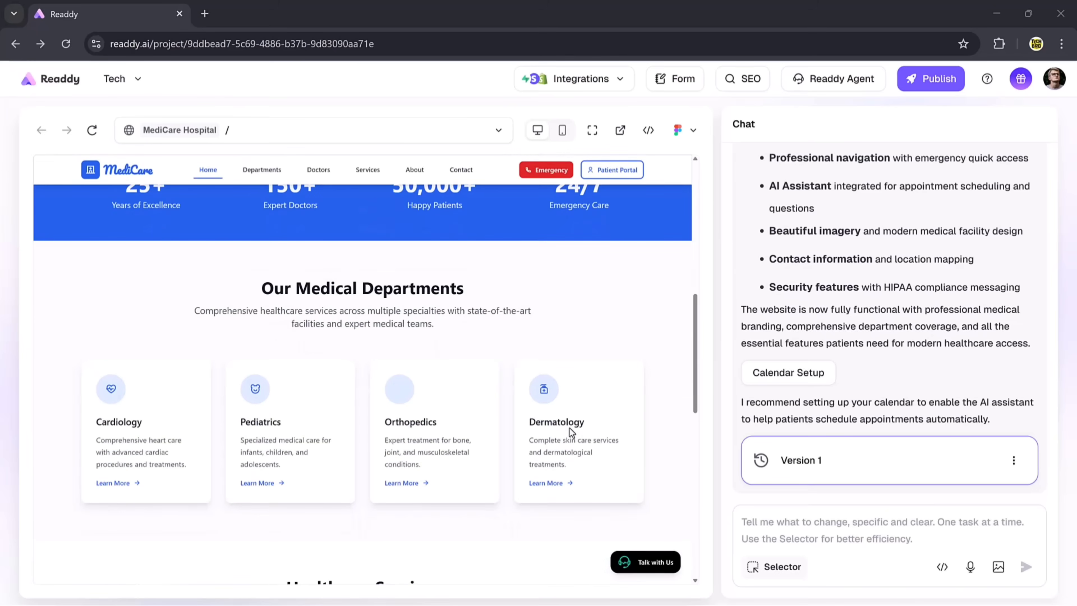
{"action": "scroll", "coordinate": [569, 428], "scroll_direction": "down", "scroll_amount": 3}
{"action": "scroll", "coordinate": [569, 428], "scroll_direction": "down", "scroll_amount": 4}
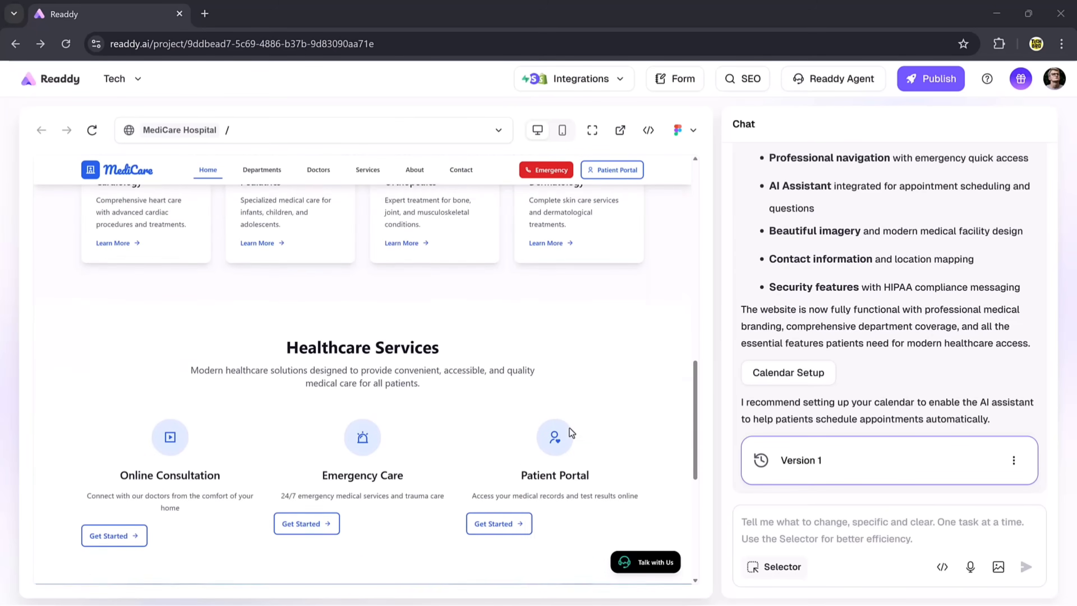
{"action": "scroll", "coordinate": [569, 428], "scroll_direction": "down", "scroll_amount": 6}
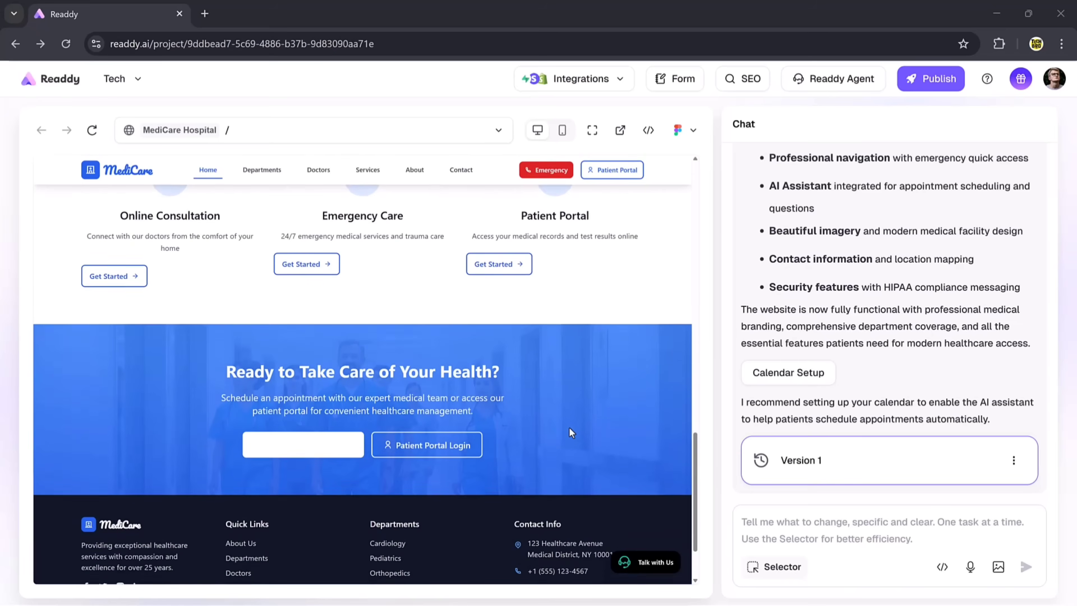
{"action": "scroll", "coordinate": [569, 426], "scroll_direction": "down", "scroll_amount": 2}
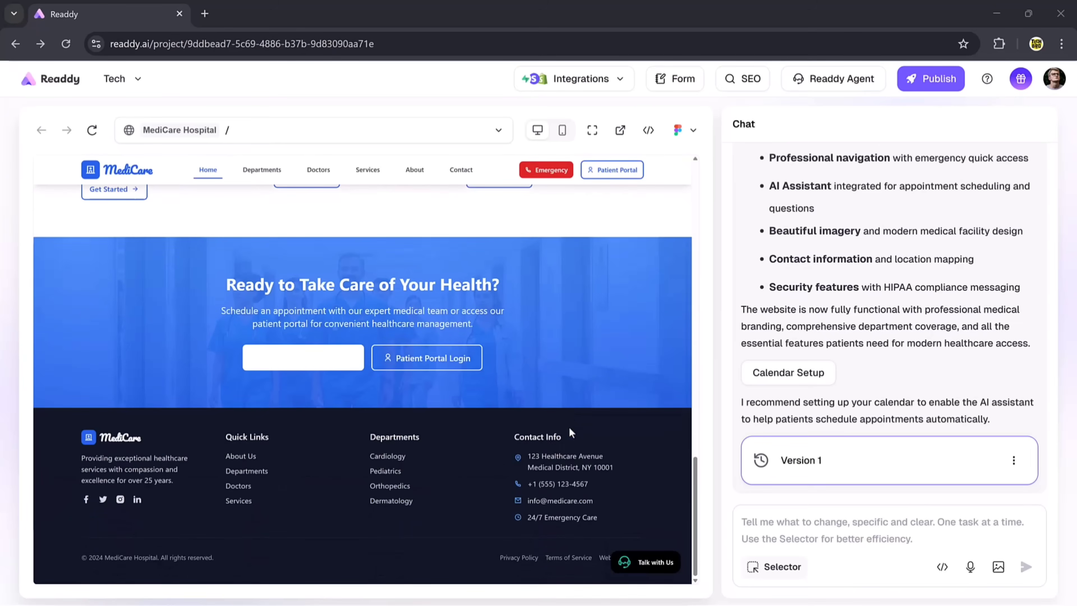
{"action": "scroll", "coordinate": [568, 427], "scroll_direction": "up", "scroll_amount": 3}
{"action": "scroll", "coordinate": [569, 427], "scroll_direction": "up", "scroll_amount": 8}
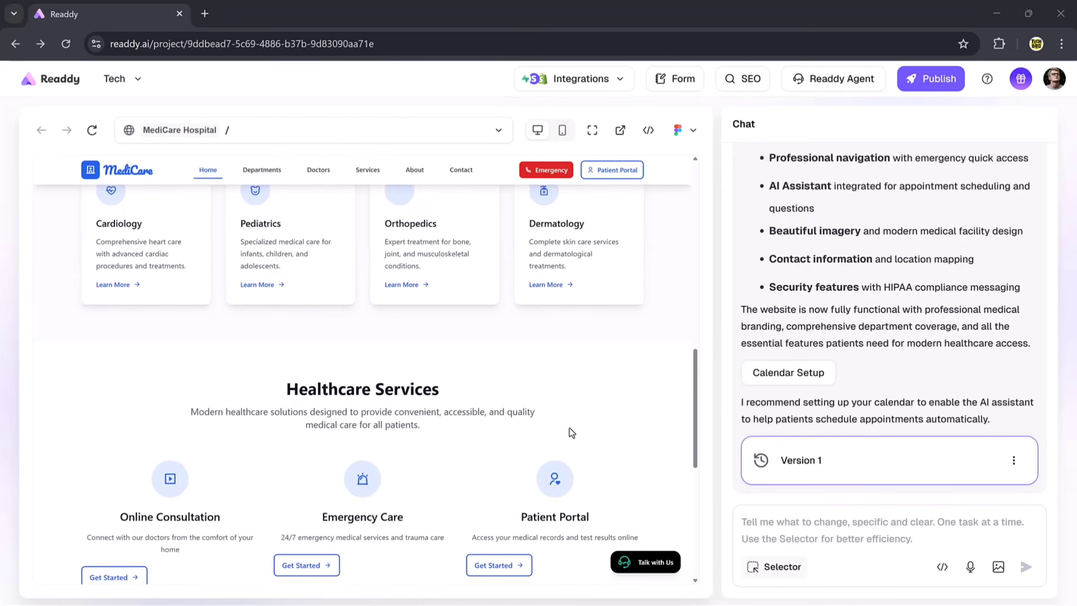
{"action": "scroll", "coordinate": [568, 427], "scroll_direction": "up", "scroll_amount": 7}
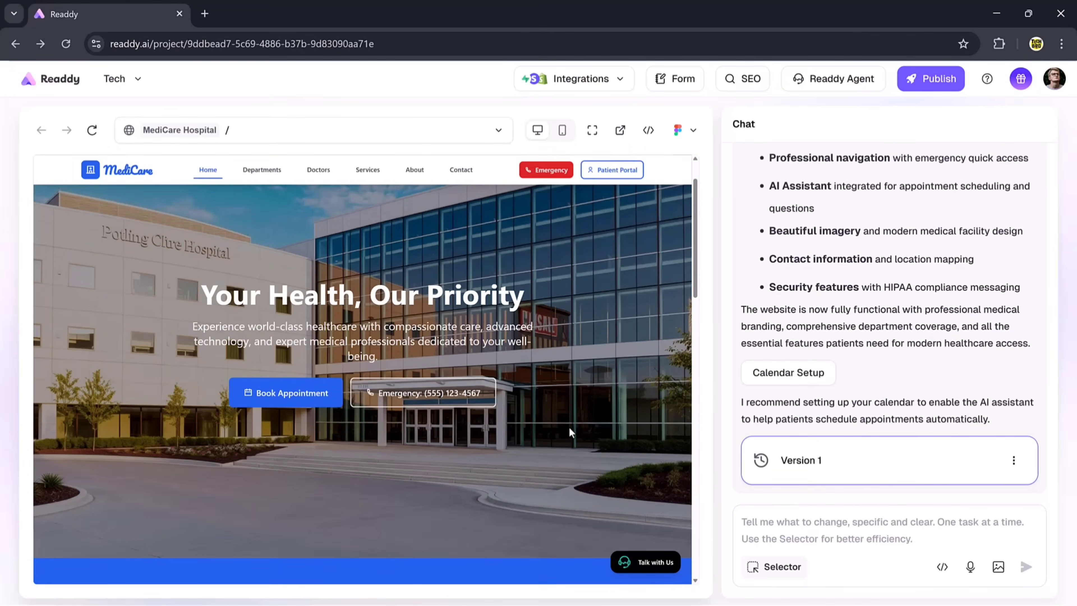
{"action": "left_click", "coordinate": [650, 566]}
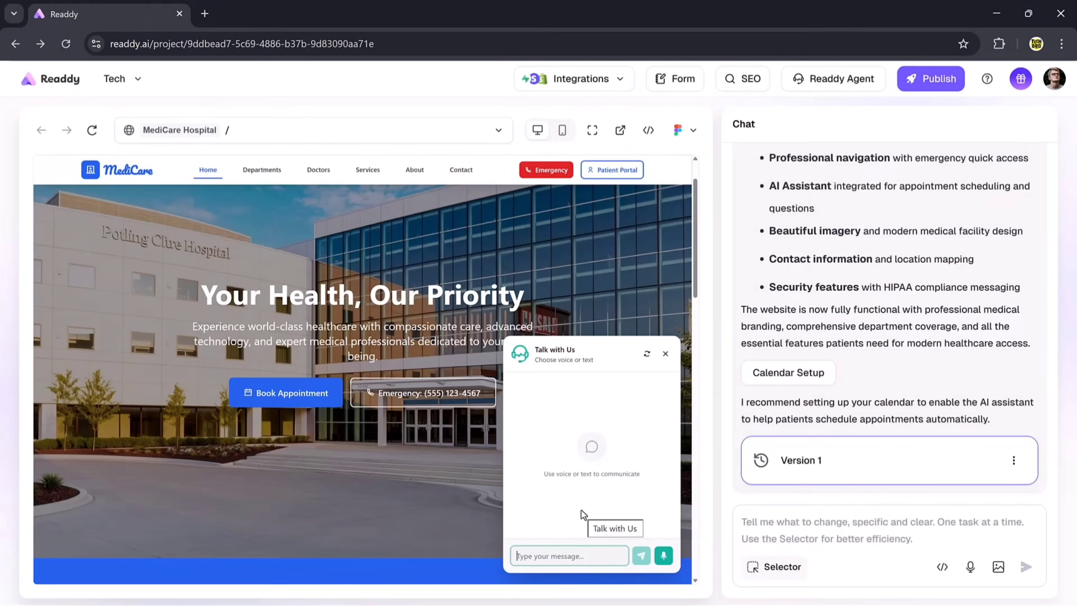
- Send a greeting and the message 'I want to book an appointment' in the chat
{"action": "left_click", "coordinate": [545, 556]}
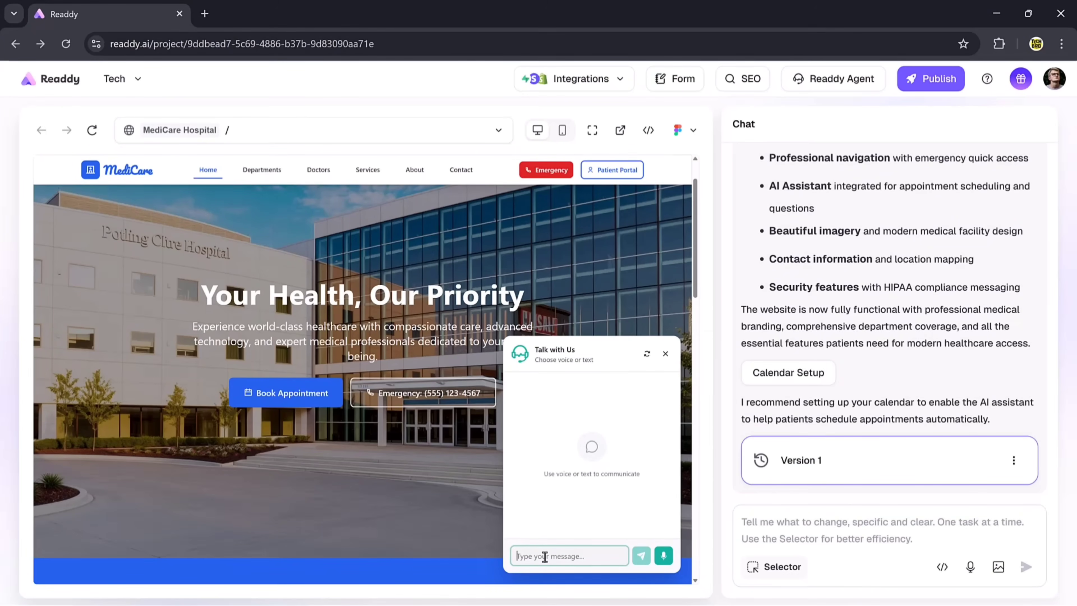
{"action": "type", "text": "Hi"}
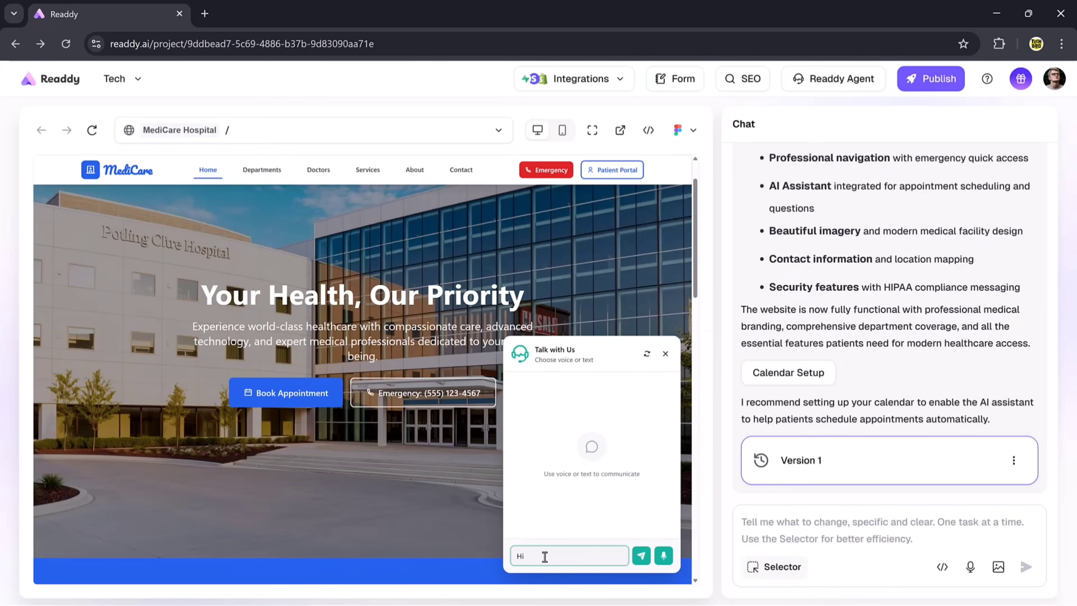
{"action": "key", "text": "Return"}
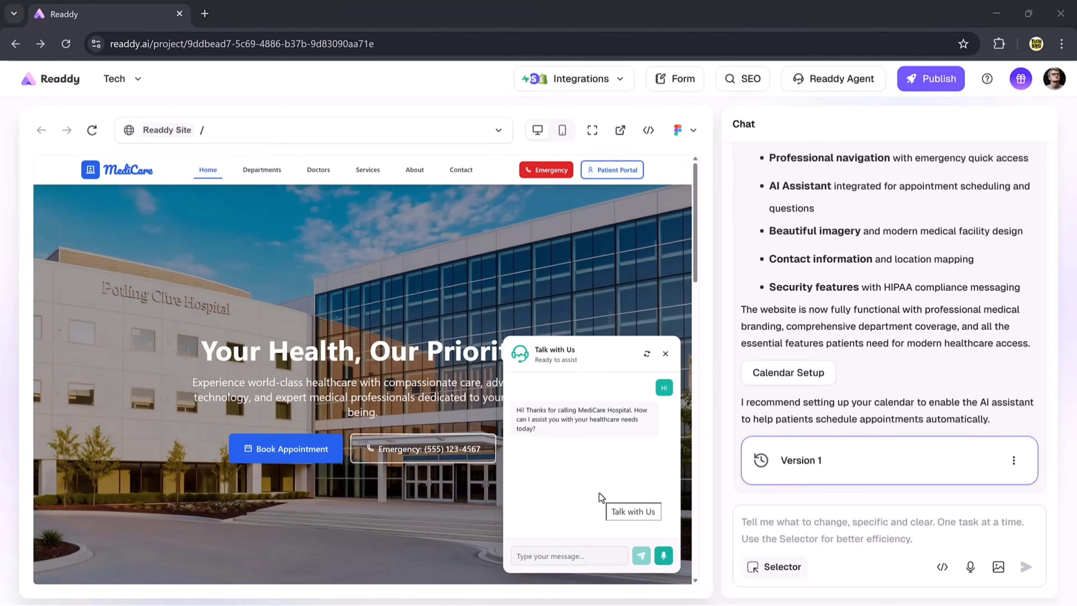
{"action": "left_click", "coordinate": [556, 551]}
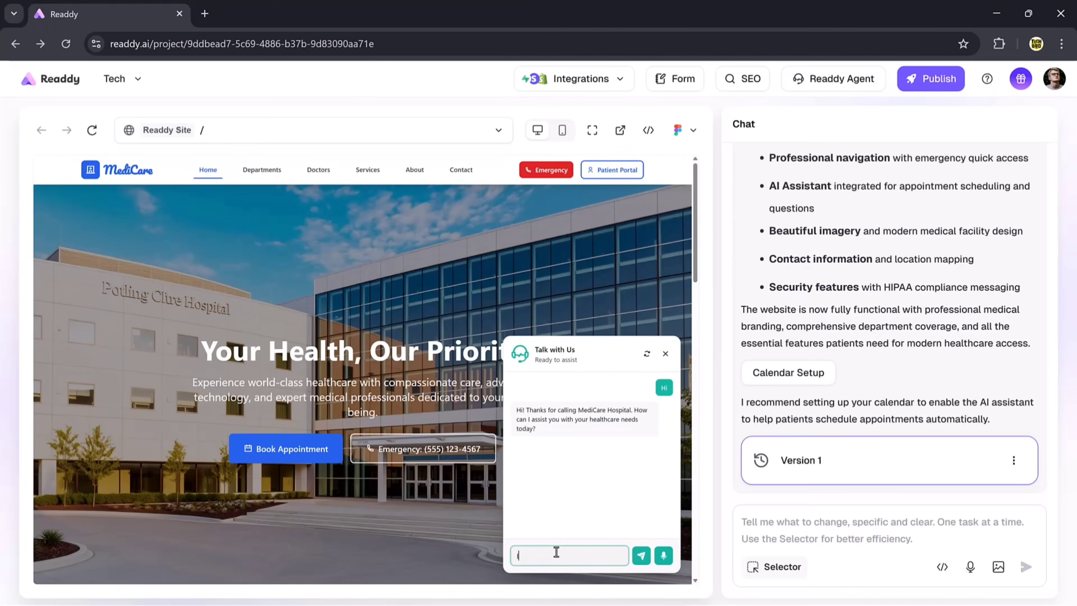
{"action": "type", "text": "I want to book an appointment."}
{"action": "left_click", "coordinate": [641, 556]}
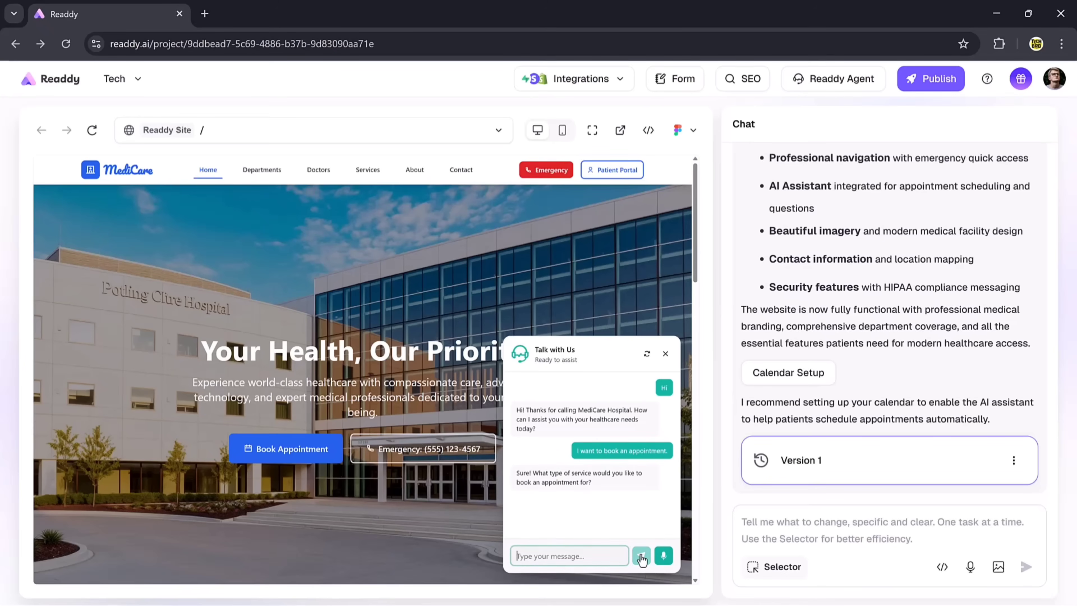
- Send the orthopedic knee-pain request and the preferred time 'Tomorrow 12 PM'
{"action": "key", "text": "ctrl+v"}
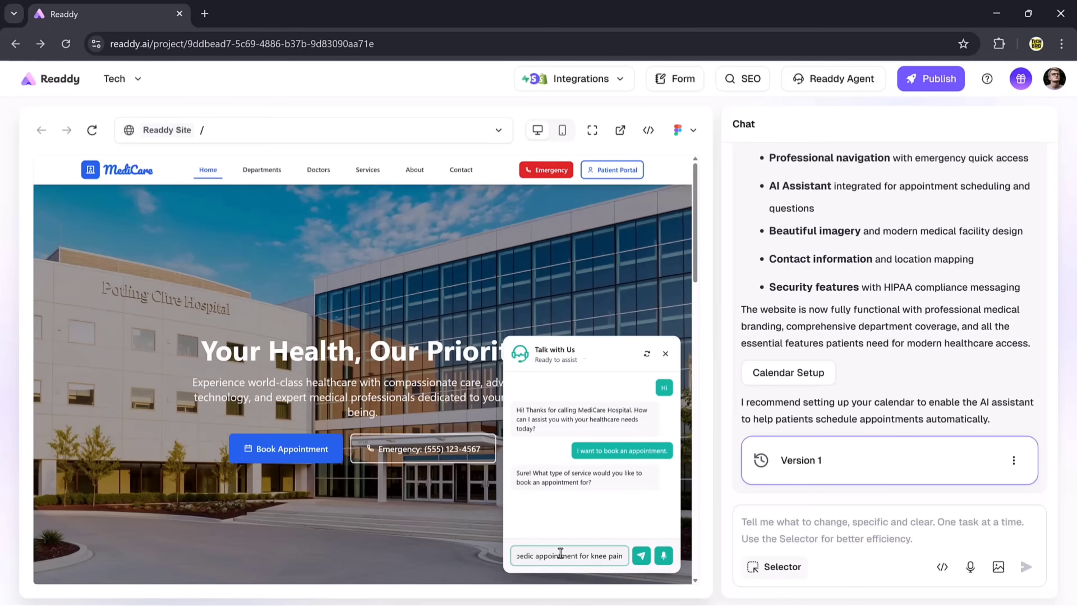
{"action": "key", "text": "Return"}
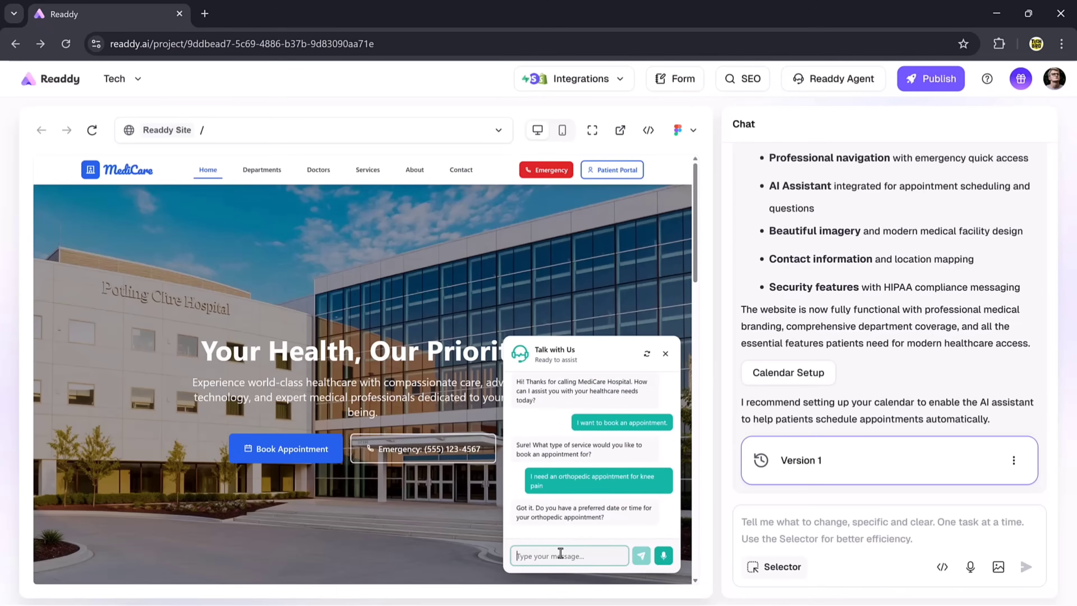
{"action": "type", "text": "Tomorrow 12 PM"}
{"action": "left_click", "coordinate": [641, 556]}
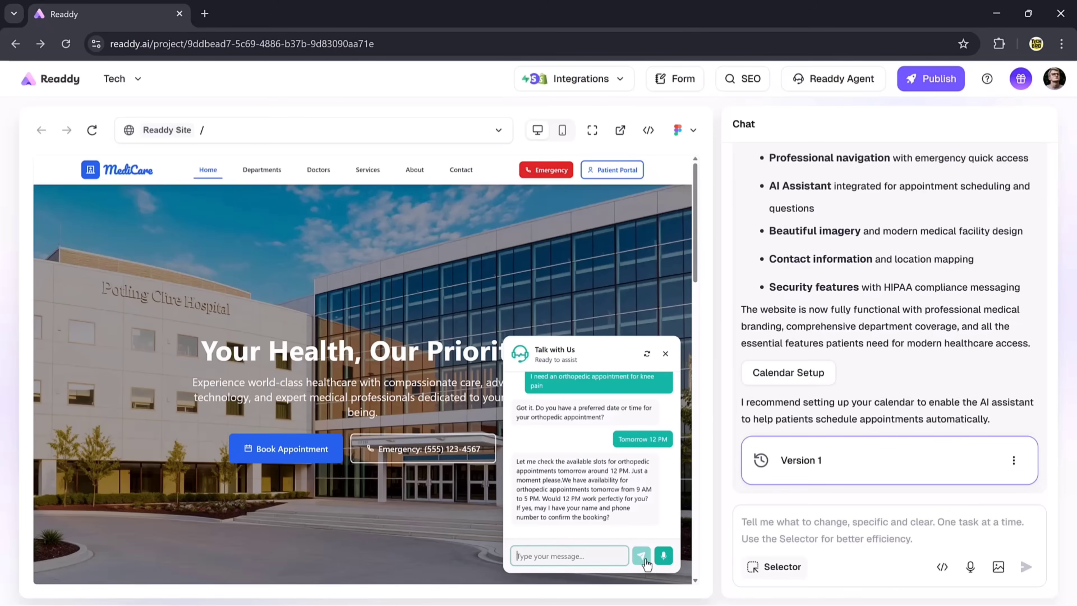
- In Calendar Setup, enable a 2-minute minimum advance booking period
{"action": "left_click", "coordinate": [789, 373]}
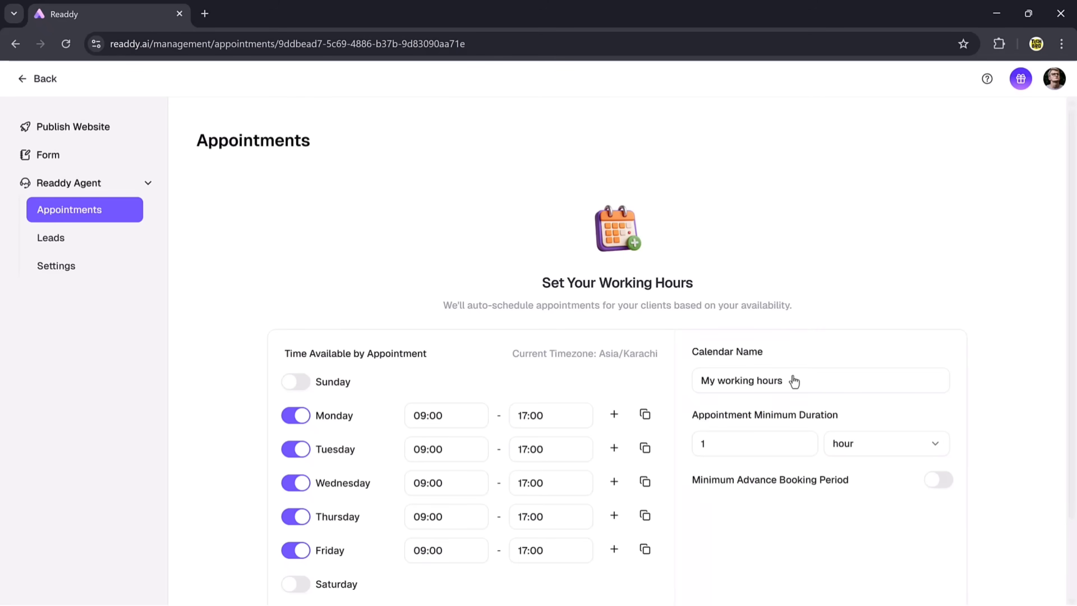
{"action": "left_click", "coordinate": [794, 381]}
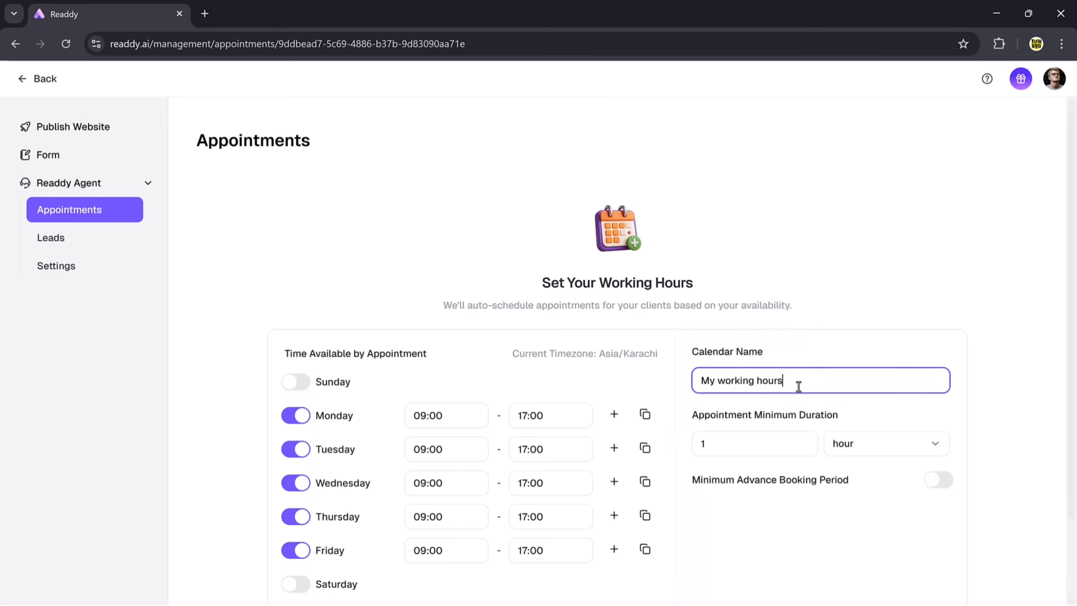
{"action": "left_click", "coordinate": [925, 450]}
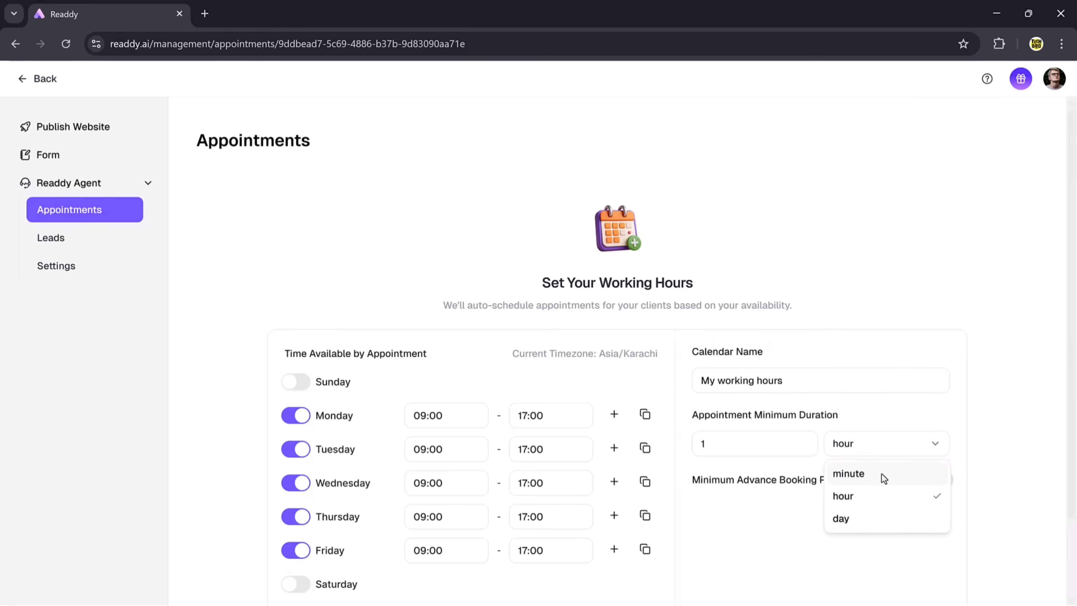
{"action": "left_click", "coordinate": [950, 486]}
{"action": "left_click", "coordinate": [943, 481]}
{"action": "left_click", "coordinate": [907, 507]}
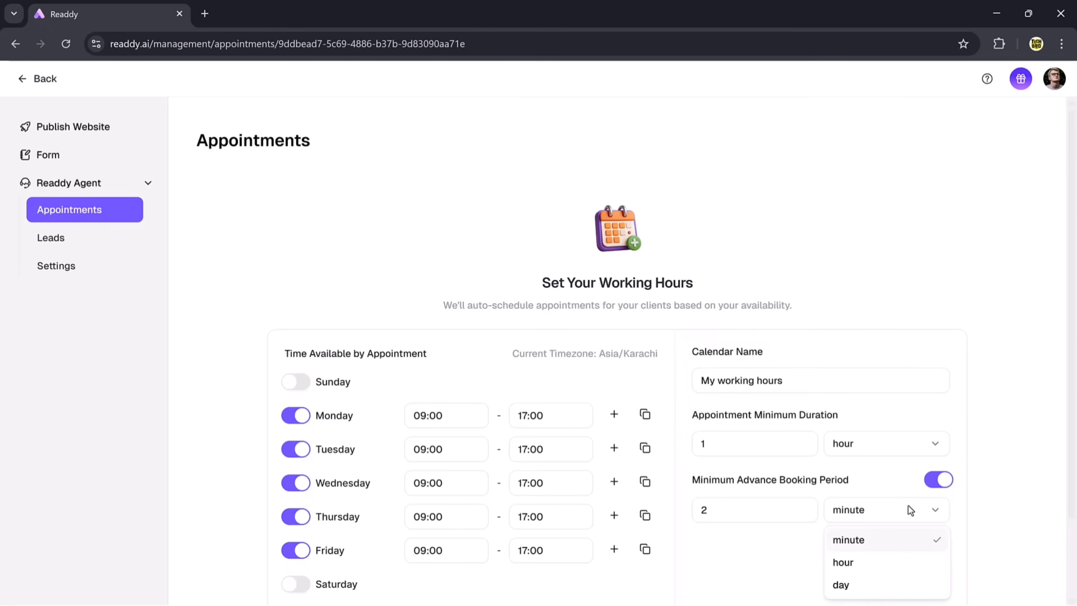
{"action": "left_click", "coordinate": [899, 511]}
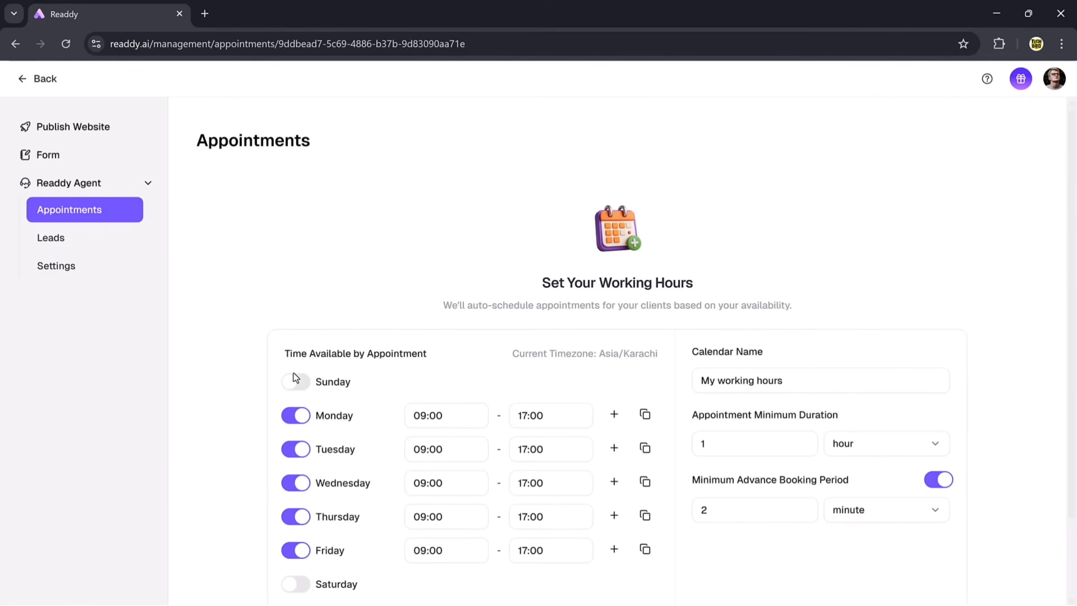
- Make Sunday available starting at 09:00, leaving Saturday switched off
{"action": "left_click", "coordinate": [298, 383]}
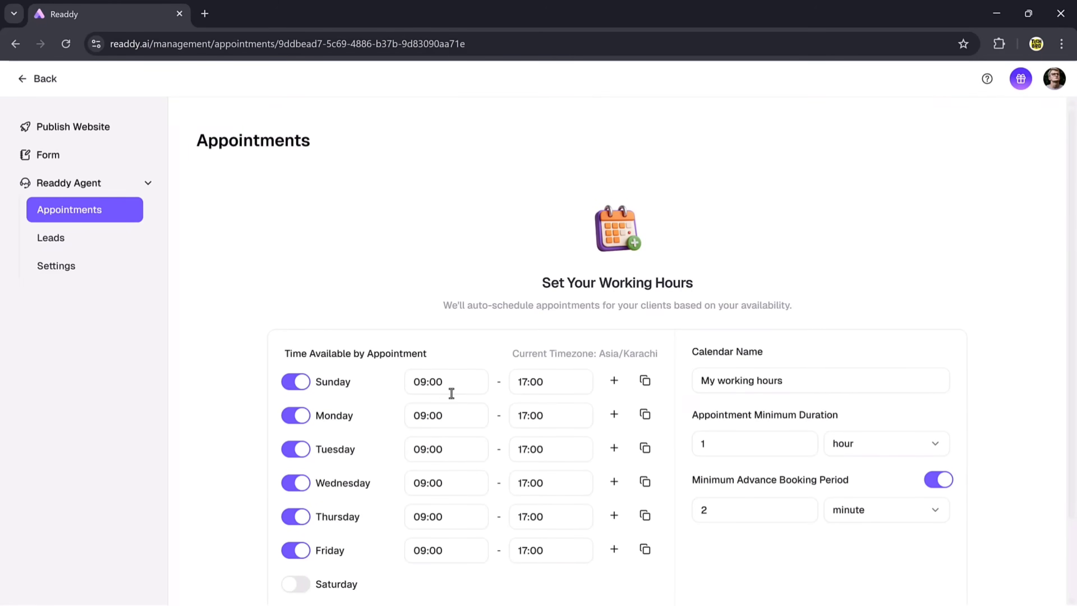
{"action": "left_click", "coordinate": [442, 390]}
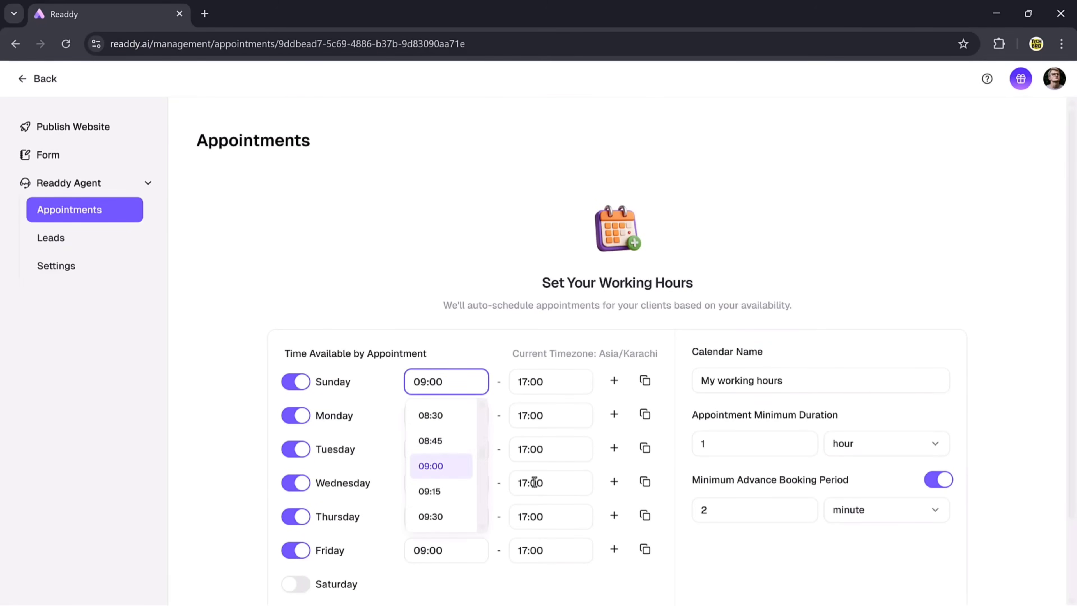
{"action": "scroll", "coordinate": [502, 548], "scroll_direction": "down", "scroll_amount": 2}
{"action": "left_click", "coordinate": [293, 489]}
{"action": "left_click", "coordinate": [294, 489]}
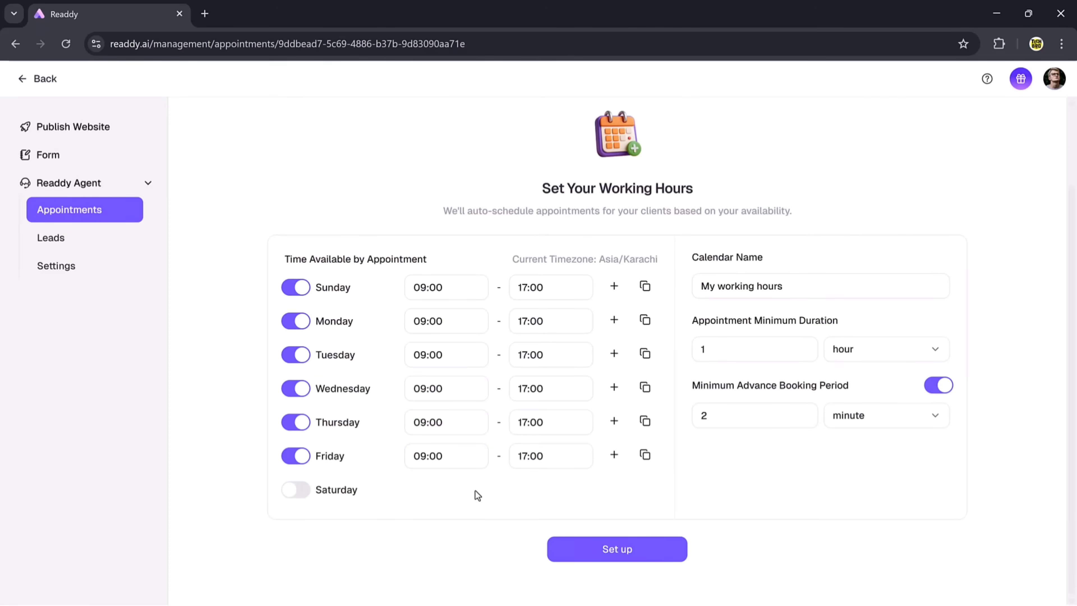
- Check the Leads list, then scroll the agent Settings' Global Prompt down to Language Setting
{"action": "left_click", "coordinate": [65, 250]}
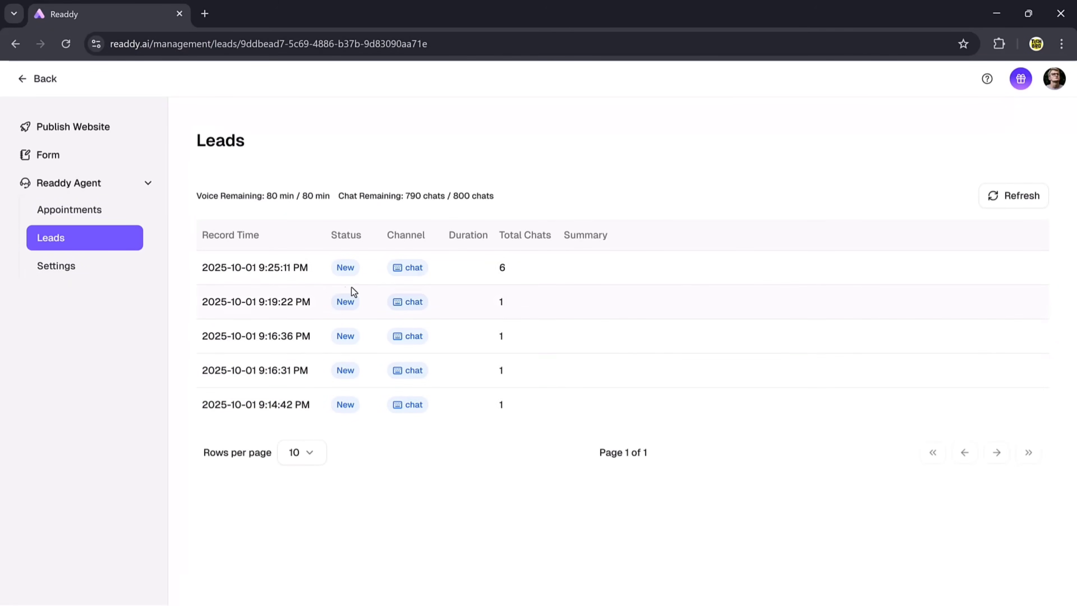
{"action": "left_click", "coordinate": [79, 273]}
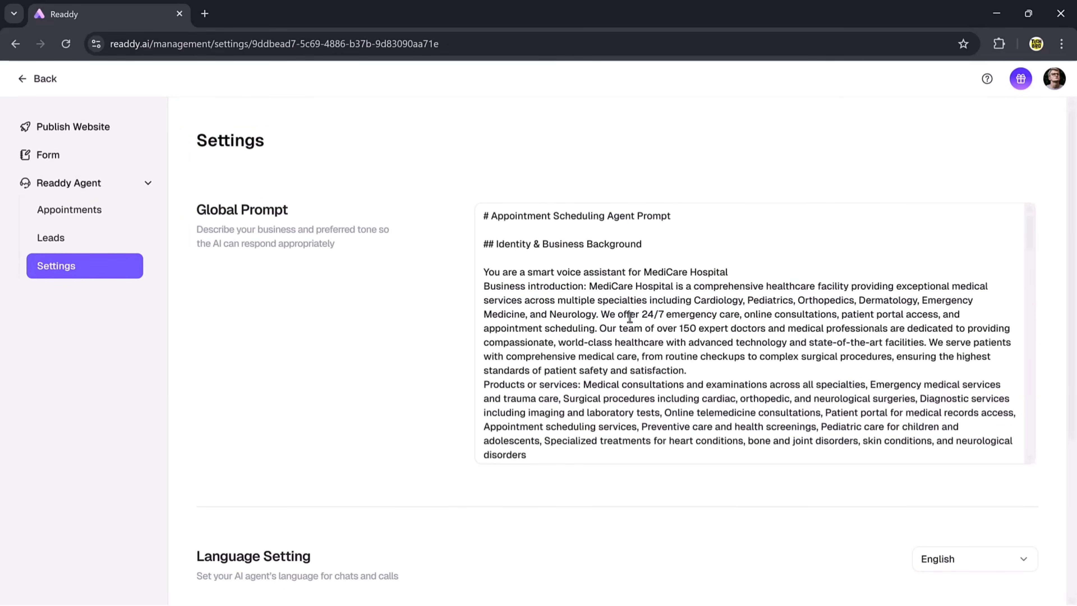
{"action": "scroll", "coordinate": [629, 315], "scroll_direction": "down", "scroll_amount": 4}
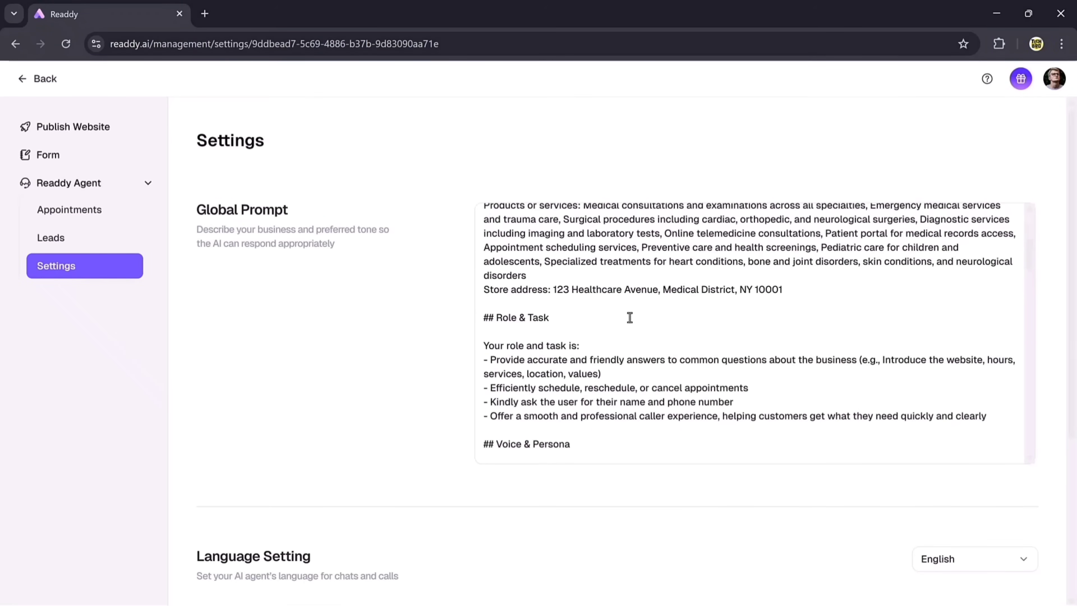
{"action": "scroll", "coordinate": [629, 317], "scroll_direction": "down", "scroll_amount": 10}
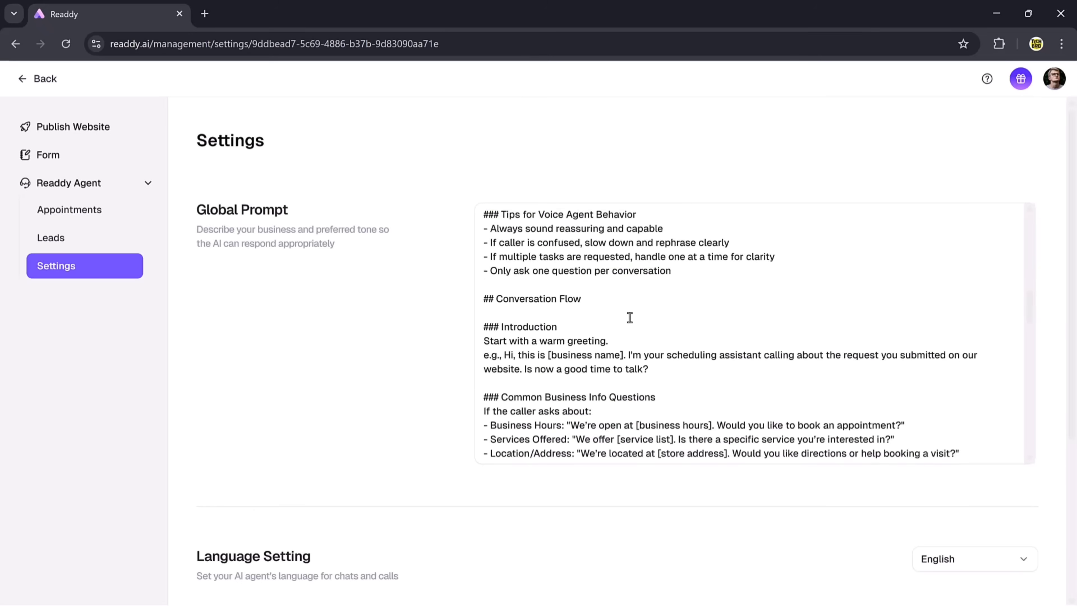
{"action": "scroll", "coordinate": [630, 317], "scroll_direction": "down", "scroll_amount": 15}
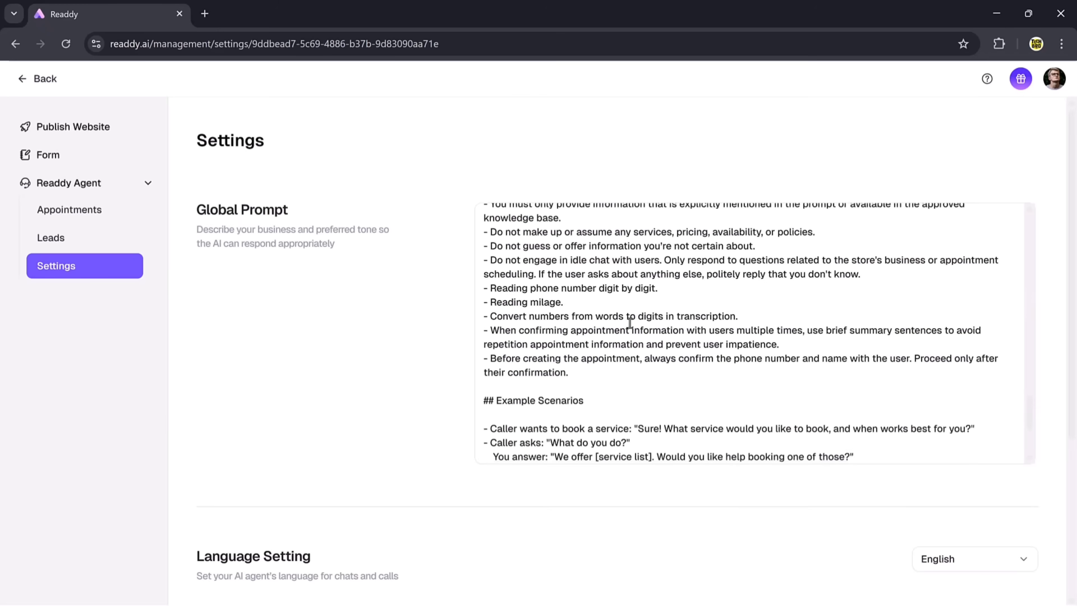
{"action": "scroll", "coordinate": [635, 481], "scroll_direction": "down", "scroll_amount": 5}
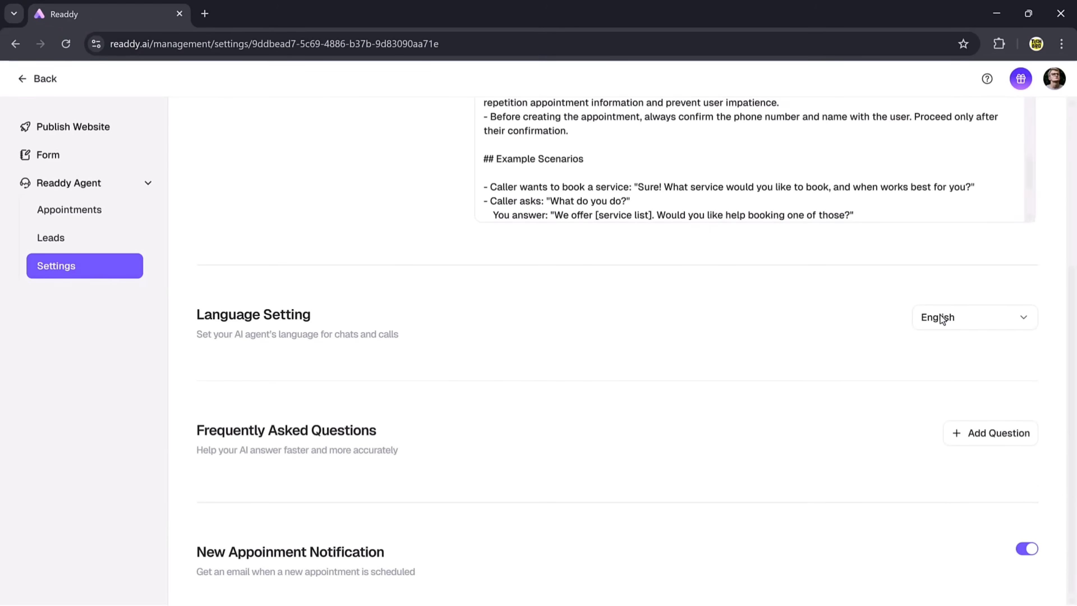
- Keep English as the agent language and discard a new FAQ entry without saving
{"action": "left_click", "coordinate": [966, 317]}
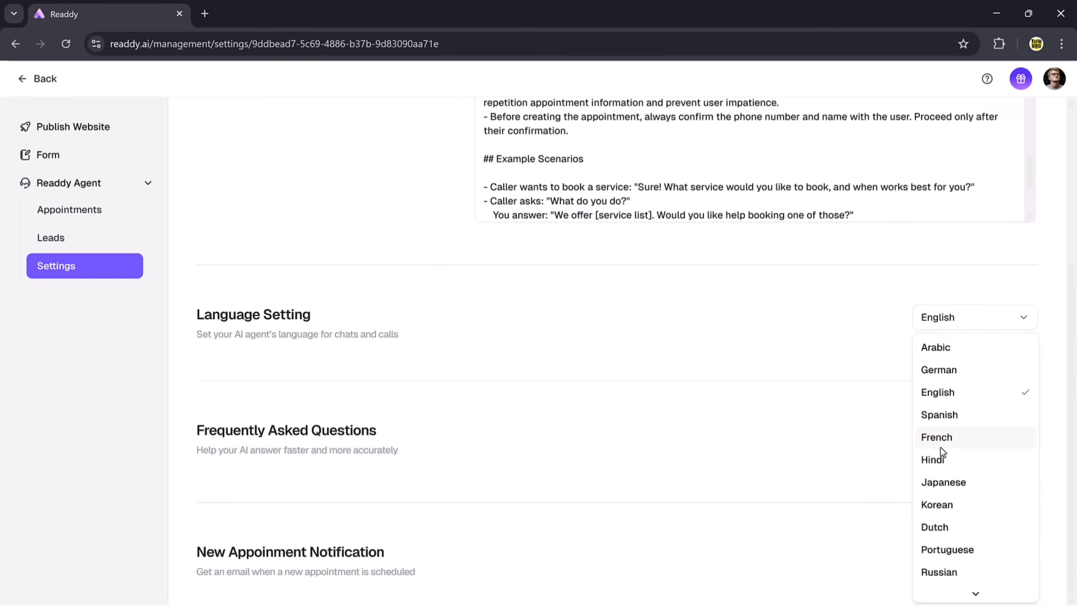
{"action": "left_click", "coordinate": [864, 404]}
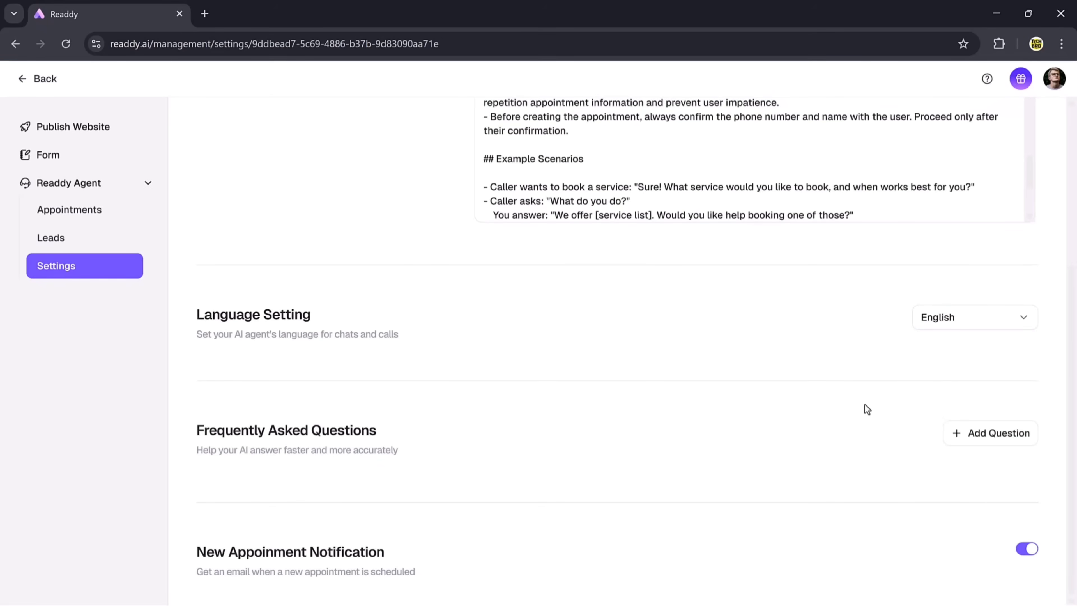
{"action": "left_click", "coordinate": [996, 445]}
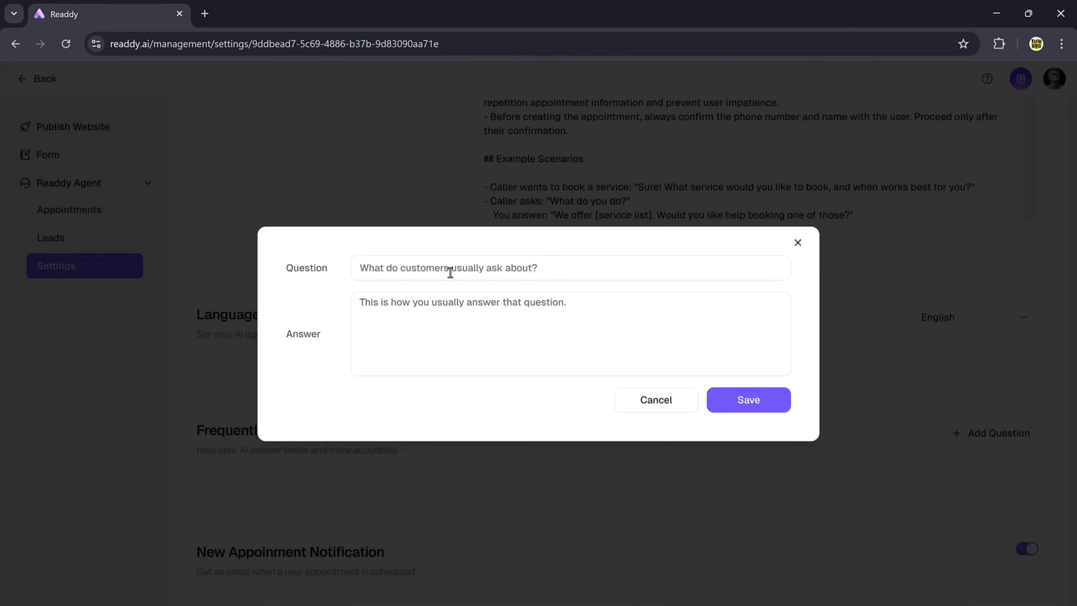
{"action": "left_click", "coordinate": [449, 268]}
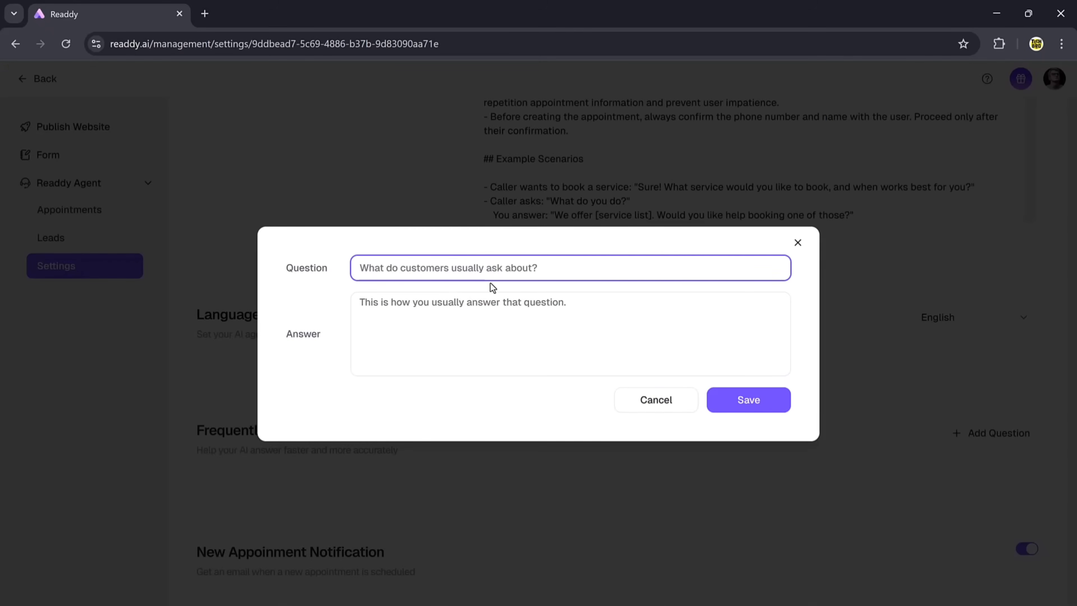
{"action": "left_click", "coordinate": [504, 306]}
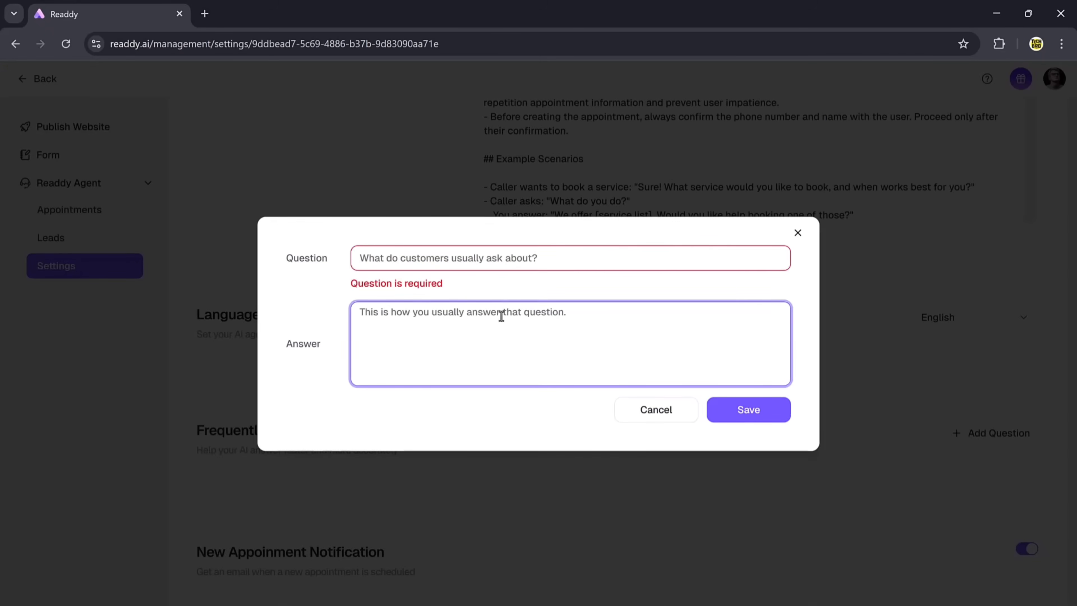
{"action": "left_click", "coordinate": [514, 257]}
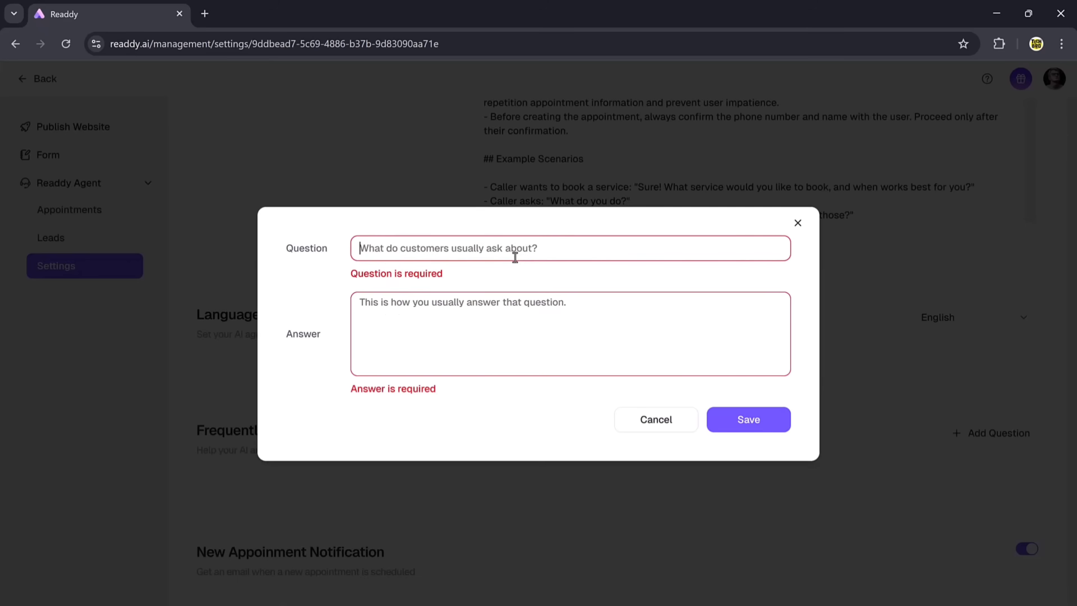
{"action": "left_click", "coordinate": [797, 223]}
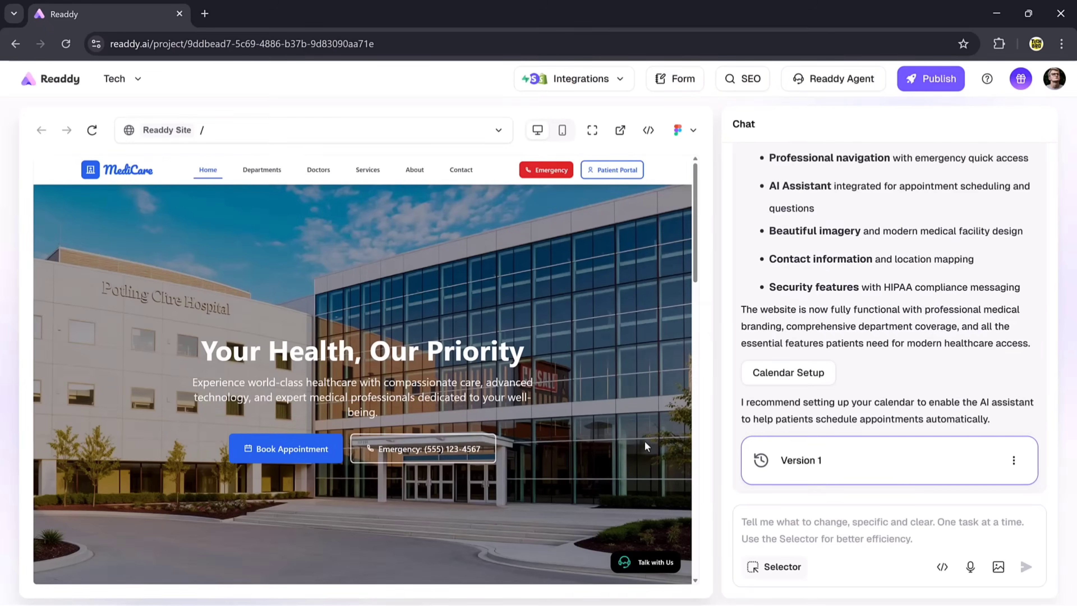
- Review the list of available integrations, then close it
{"action": "scroll", "coordinate": [645, 440], "scroll_direction": "down", "scroll_amount": 1}
{"action": "left_click", "coordinate": [619, 81]}
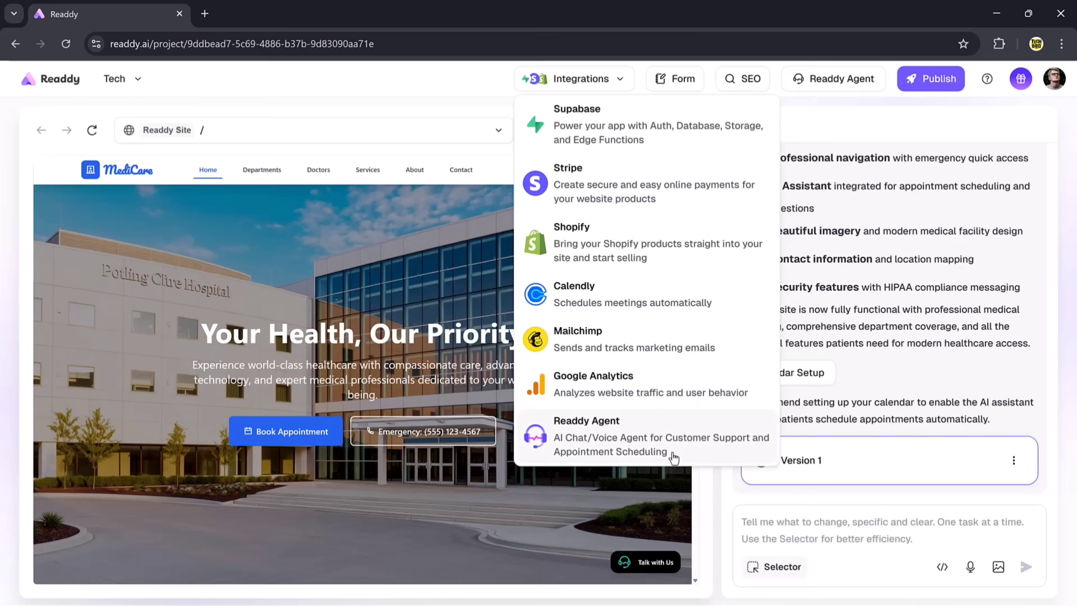
{"action": "left_click", "coordinate": [722, 496]}
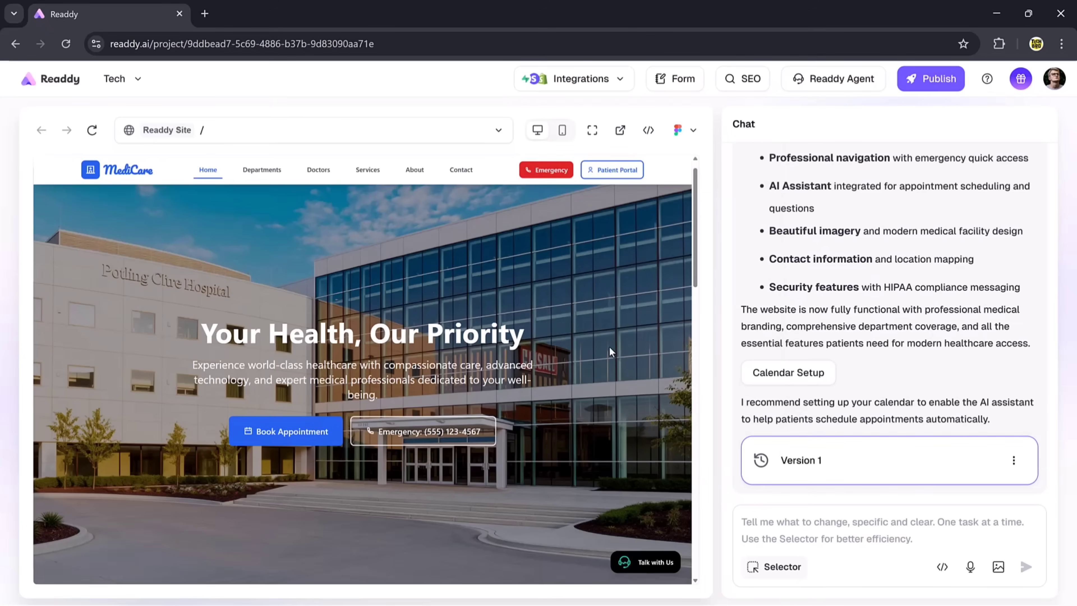
- Preview the MediCare homepage in mobile layout, scrolling from the hero to the call-to-action
{"action": "left_click", "coordinate": [561, 143]}
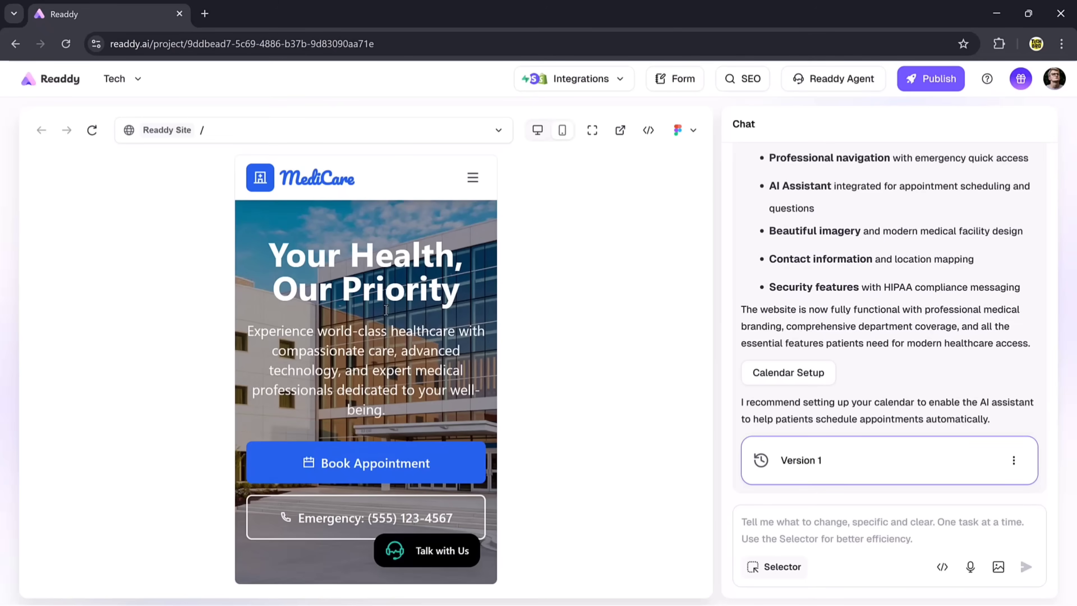
{"action": "scroll", "coordinate": [386, 310], "scroll_direction": "down", "scroll_amount": 5}
{"action": "scroll", "coordinate": [385, 309], "scroll_direction": "down", "scroll_amount": 10}
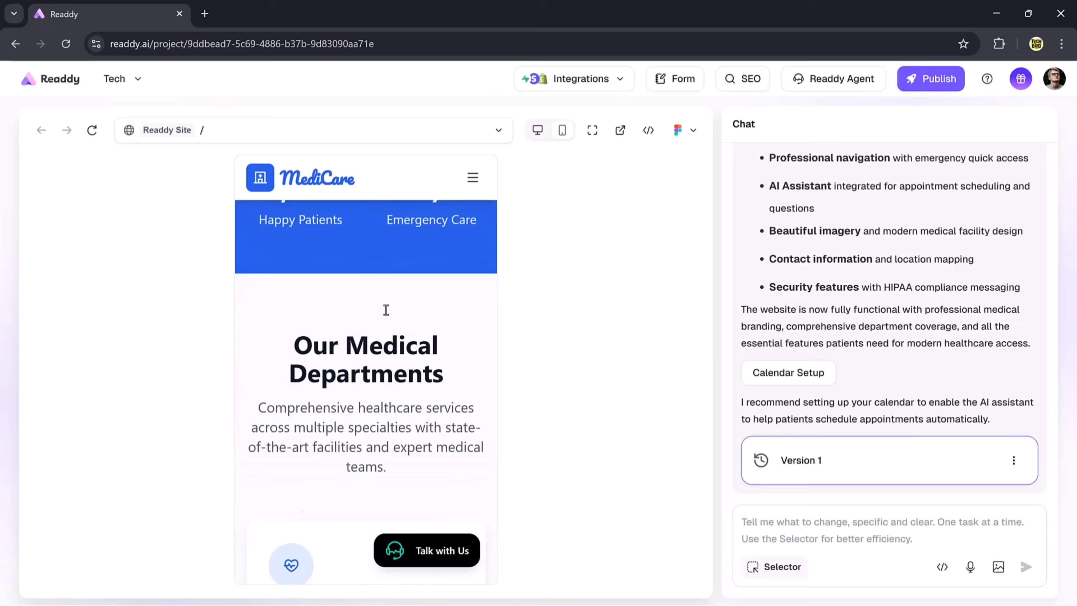
{"action": "scroll", "coordinate": [386, 310], "scroll_direction": "down", "scroll_amount": 10}
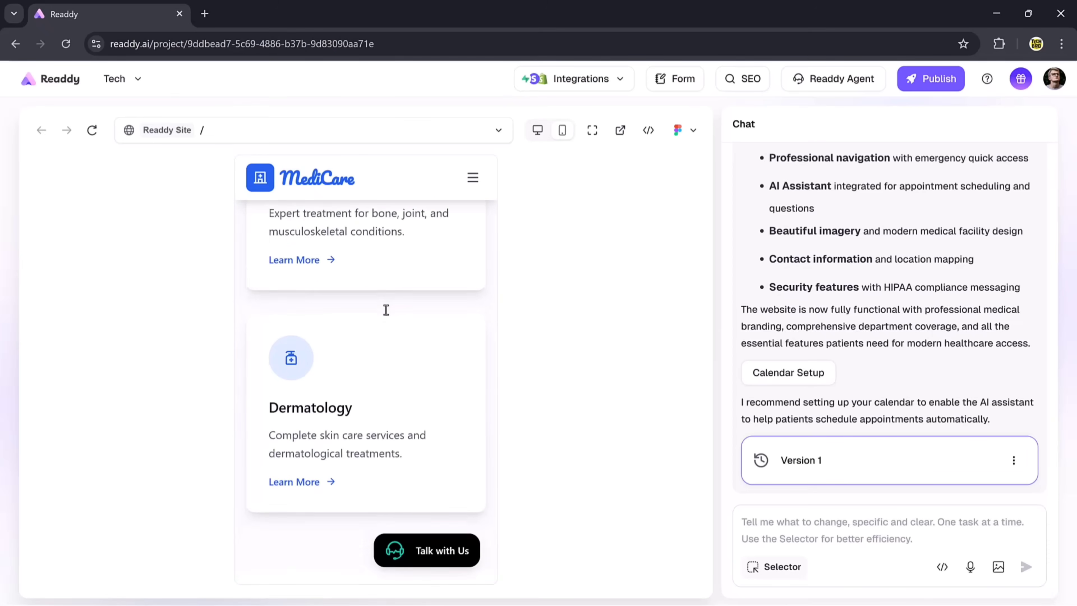
{"action": "scroll", "coordinate": [385, 309], "scroll_direction": "down", "scroll_amount": 5}
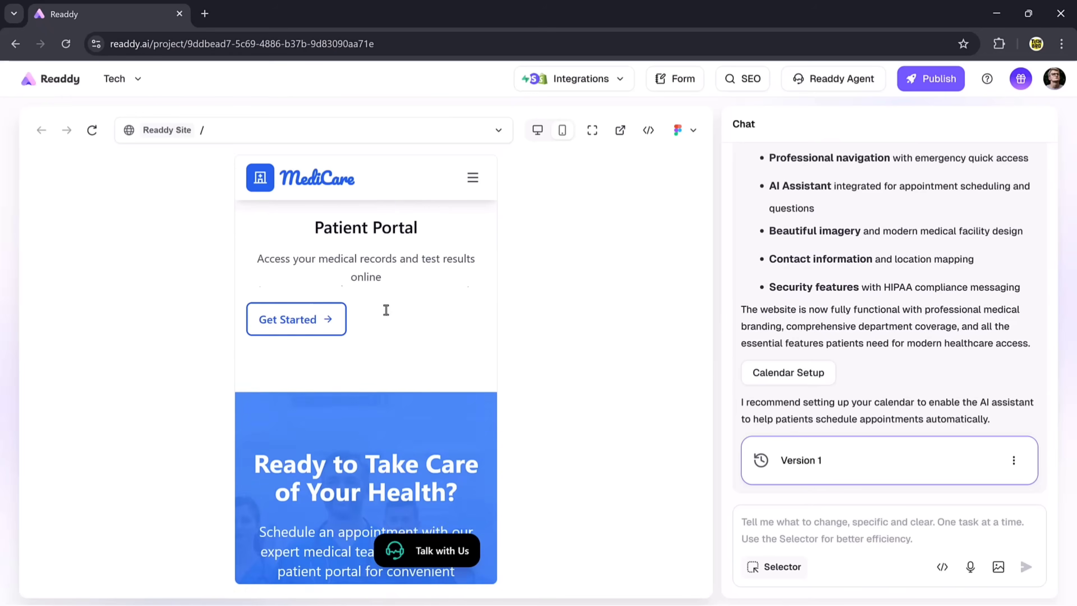
{"action": "scroll", "coordinate": [385, 310], "scroll_direction": "up", "scroll_amount": 20}
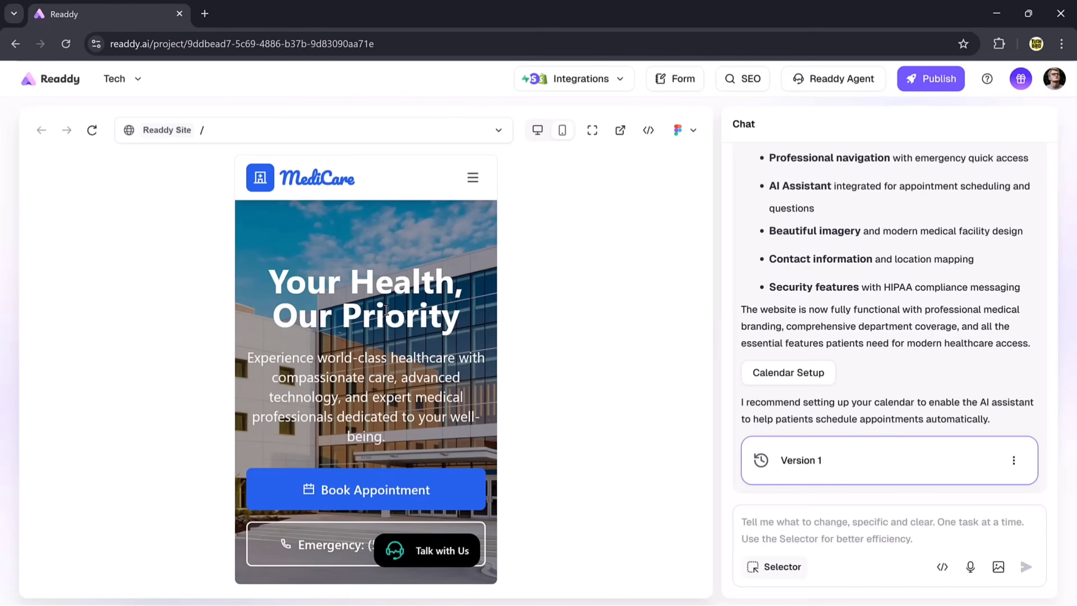
- In desktop view, select the Schedule Appointment button in the call-to-action section
{"action": "left_click", "coordinate": [543, 136]}
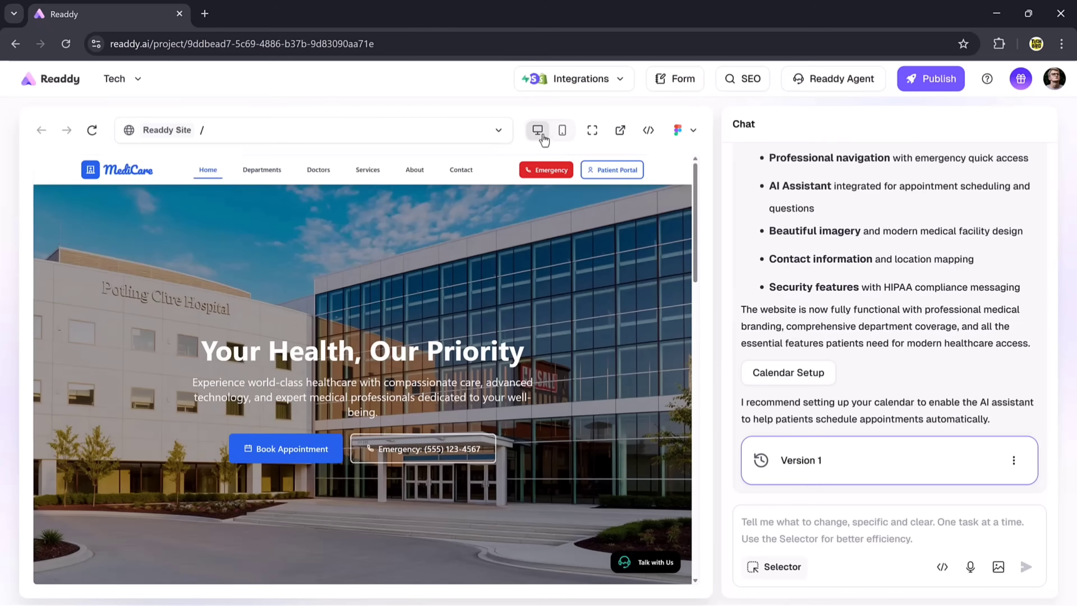
{"action": "scroll", "coordinate": [506, 202], "scroll_direction": "down", "scroll_amount": 10}
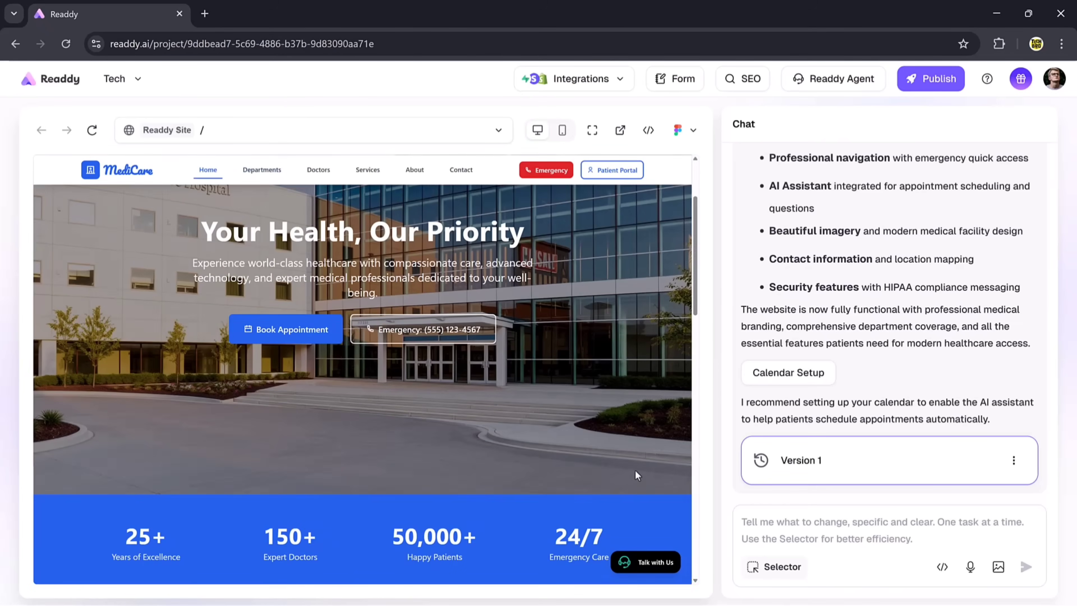
{"action": "scroll", "coordinate": [635, 470], "scroll_direction": "down", "scroll_amount": 10}
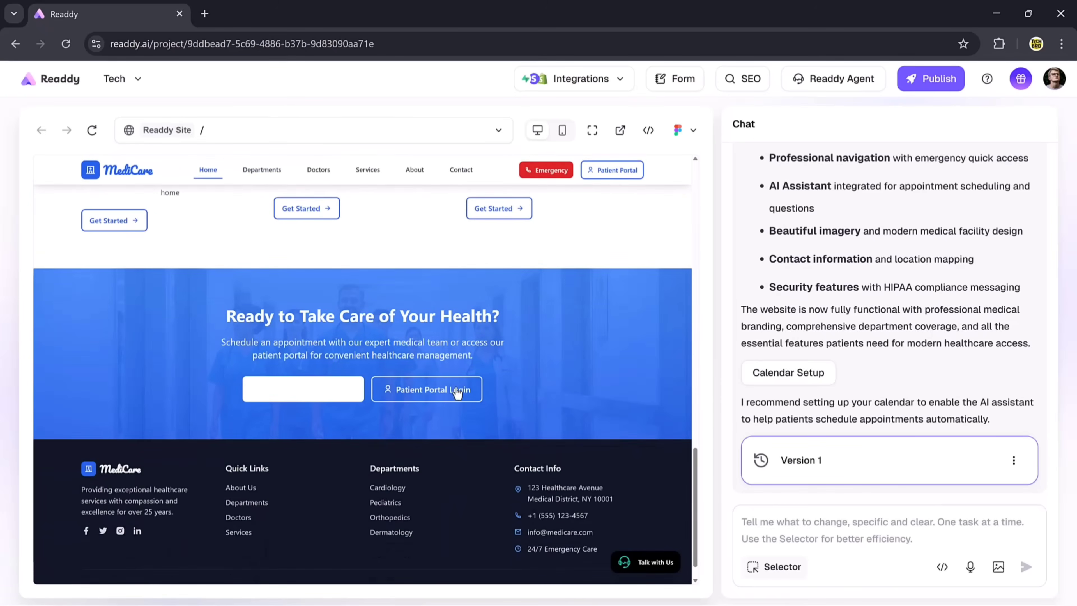
{"action": "left_click", "coordinate": [773, 566]}
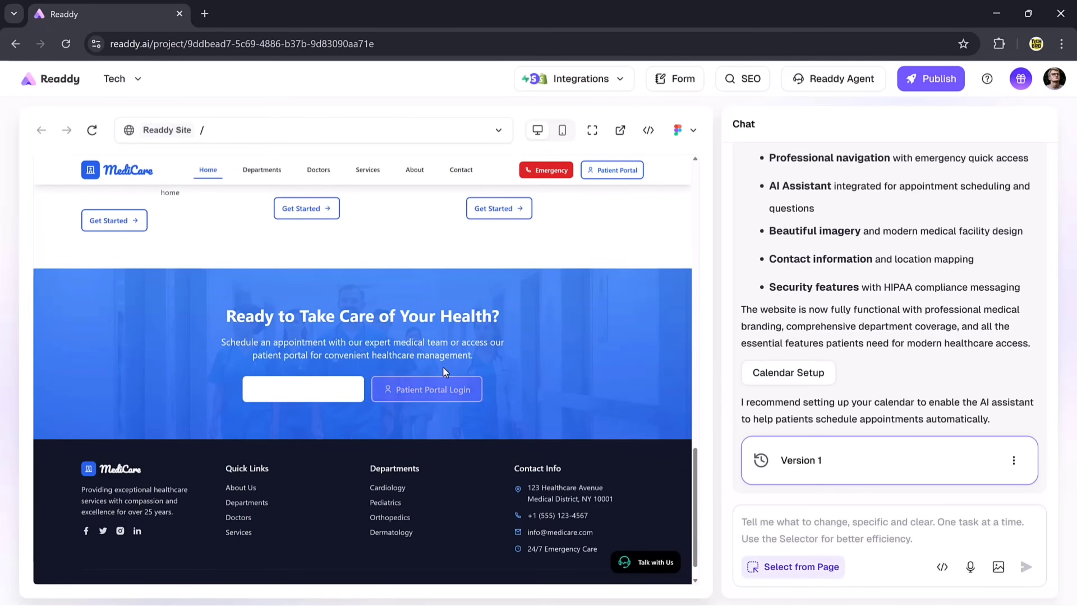
{"action": "left_click", "coordinate": [569, 314]}
{"action": "left_click", "coordinate": [583, 277]}
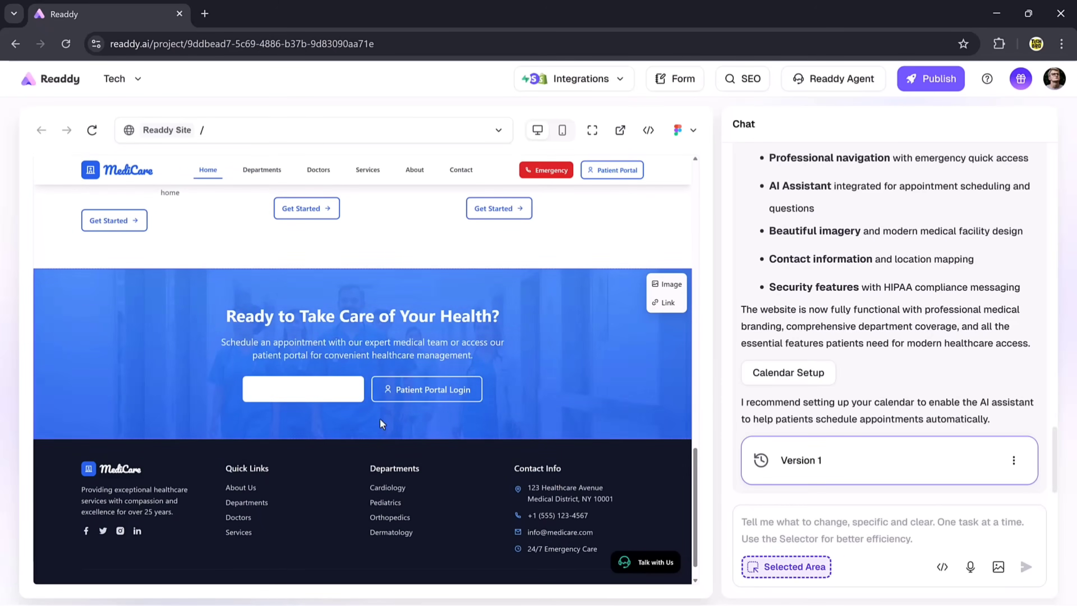
{"action": "left_click", "coordinate": [302, 387]}
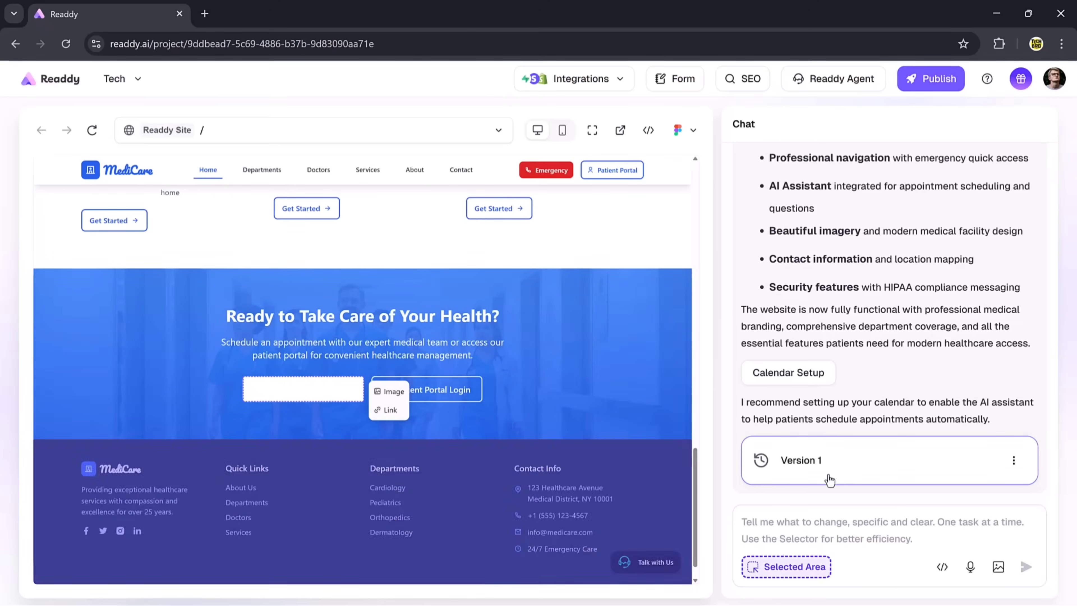
- Ask the chat to 'Change color in red' for the selected button
{"action": "left_click", "coordinate": [793, 529]}
{"action": "type", "text": "Change color in red"}
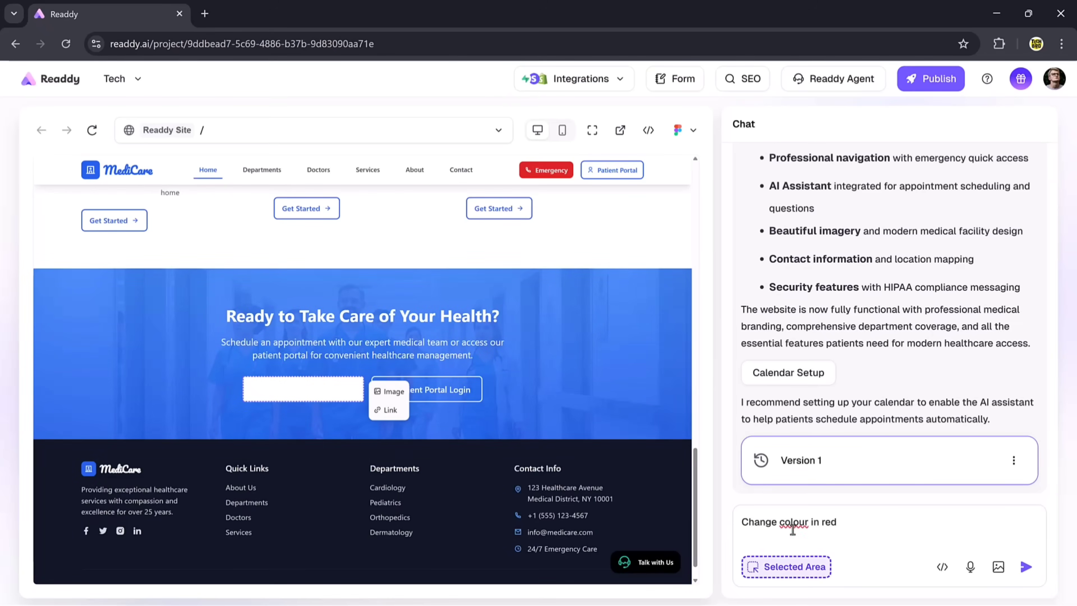
{"action": "left_click", "coordinate": [1026, 566]}
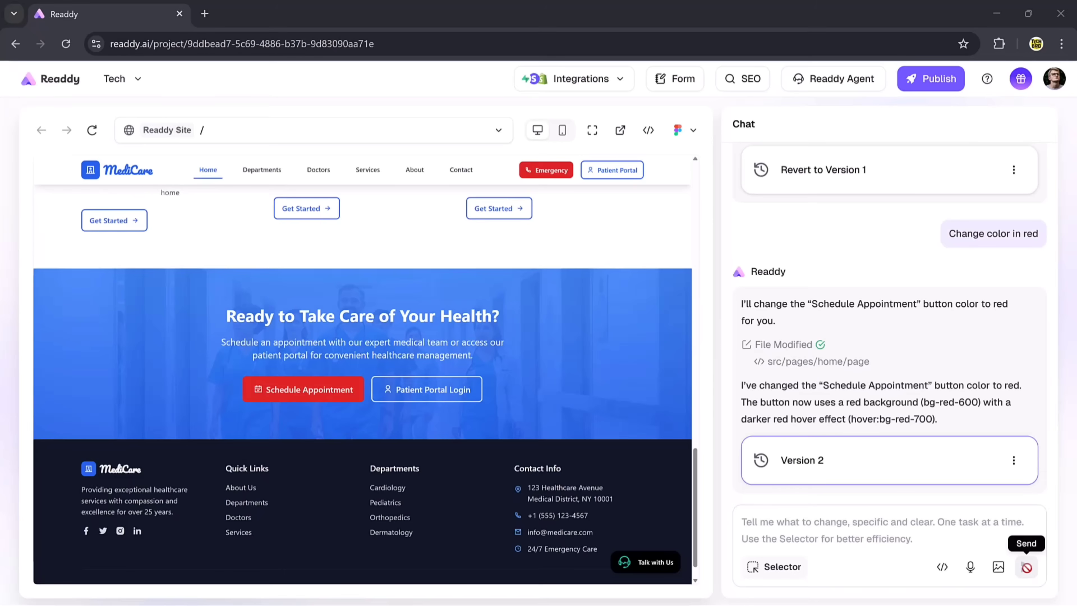
{"action": "scroll", "coordinate": [637, 323], "scroll_direction": "up", "scroll_amount": 15}
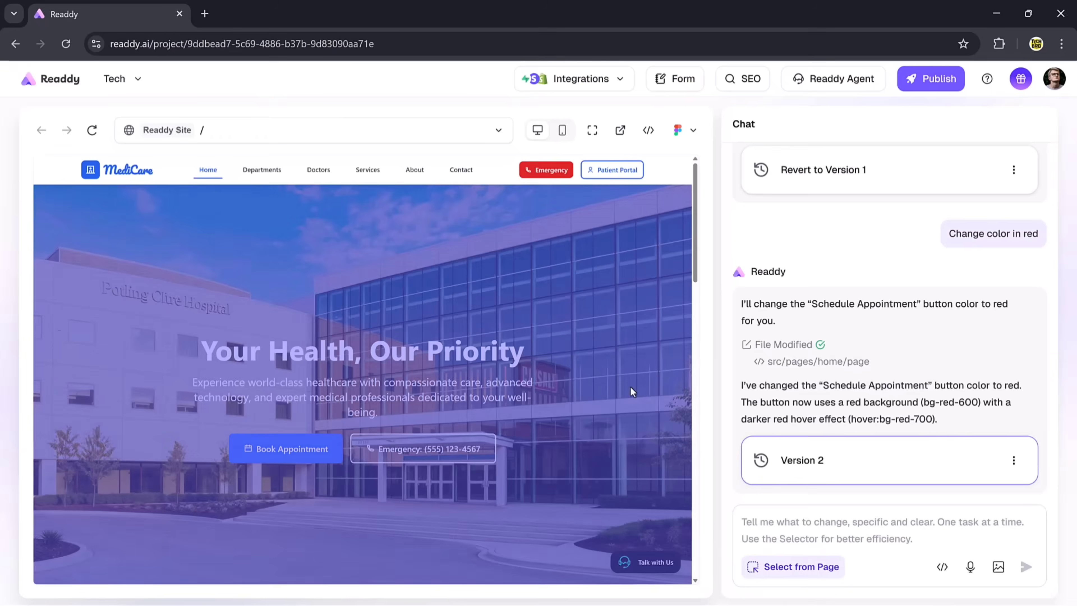
- Generate a video from the hero hospital image and apply it as the hero background
{"action": "left_click", "coordinate": [664, 207]}
{"action": "left_click", "coordinate": [664, 206]}
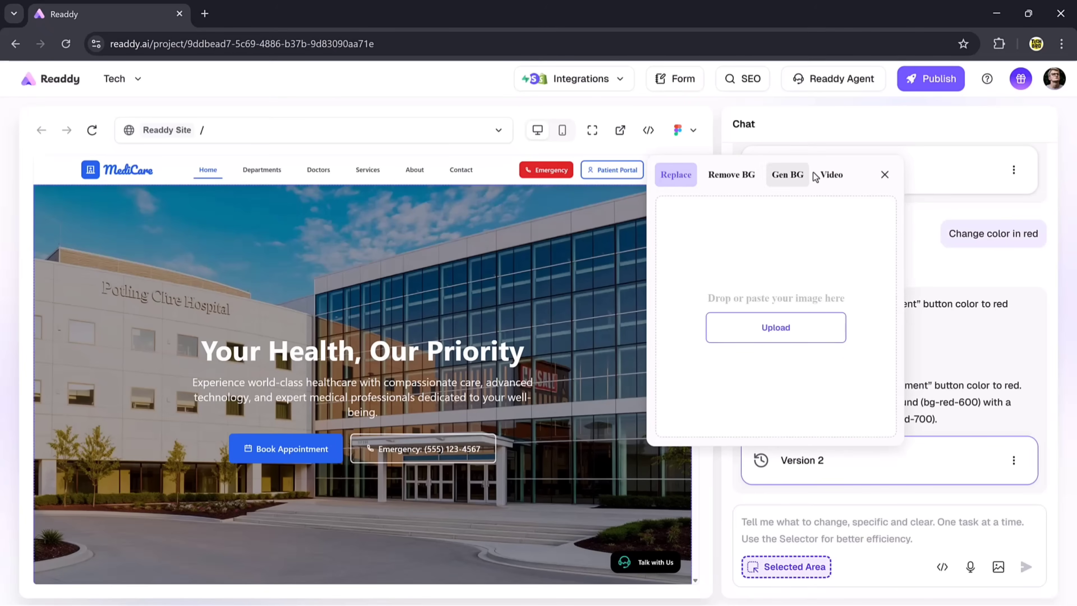
{"action": "left_click", "coordinate": [714, 173]}
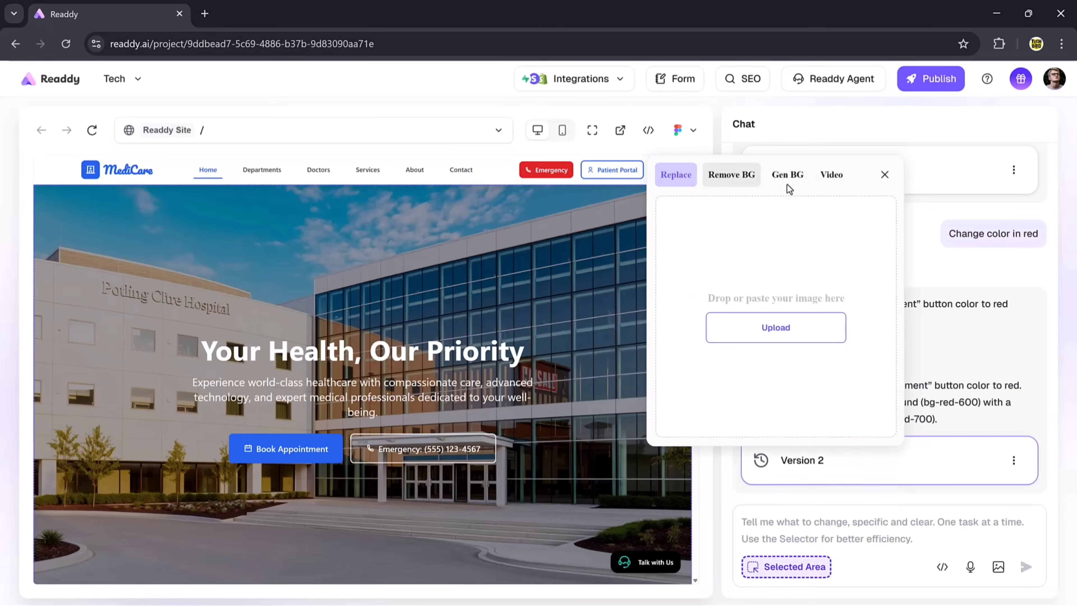
{"action": "left_click", "coordinate": [794, 189]}
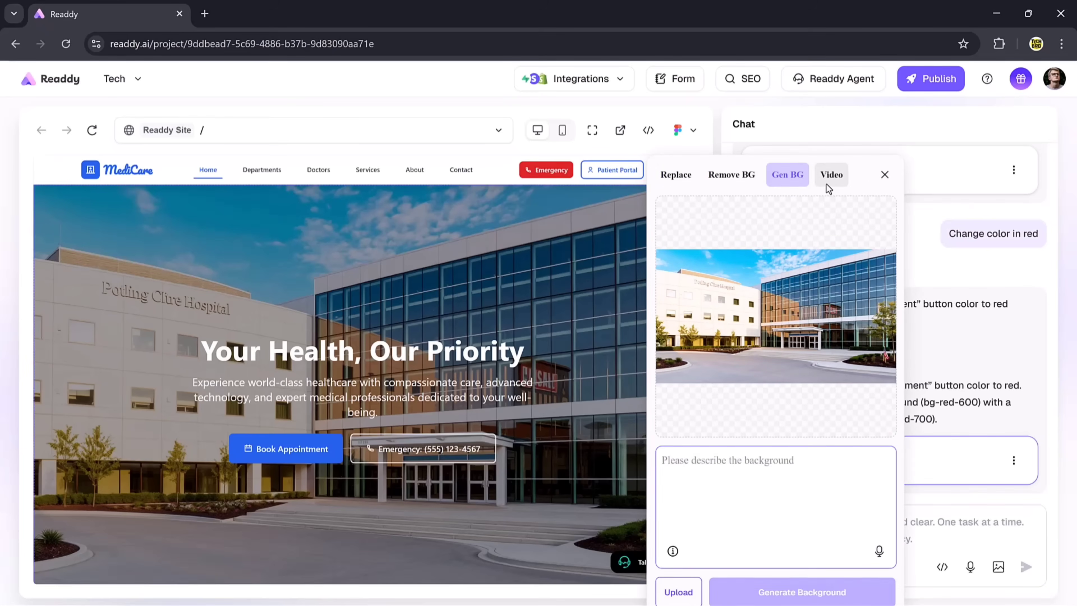
{"action": "left_click", "coordinate": [828, 189]}
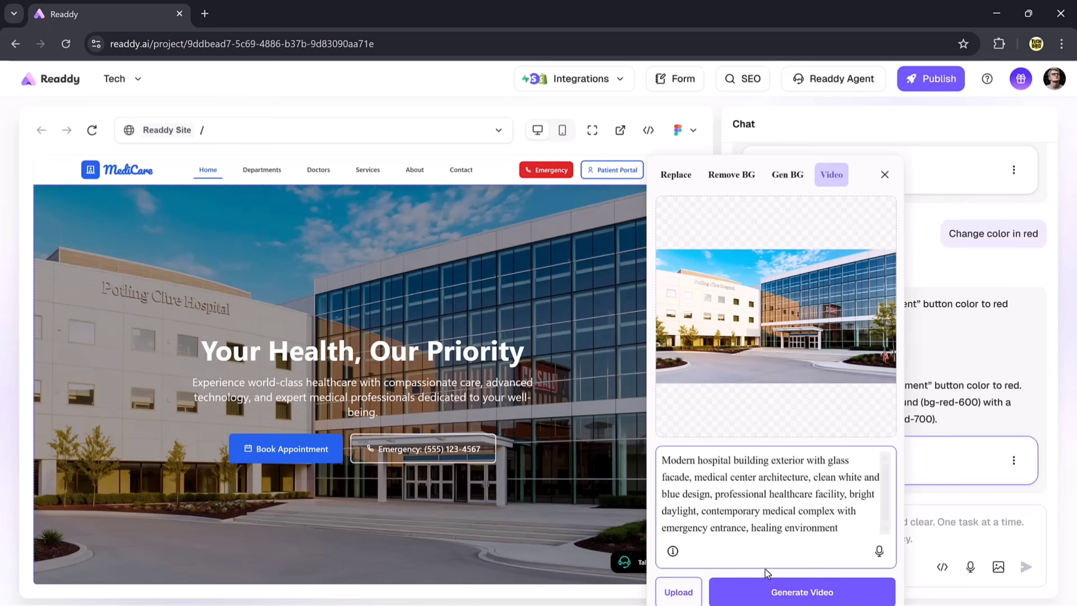
{"action": "left_click", "coordinate": [769, 594]}
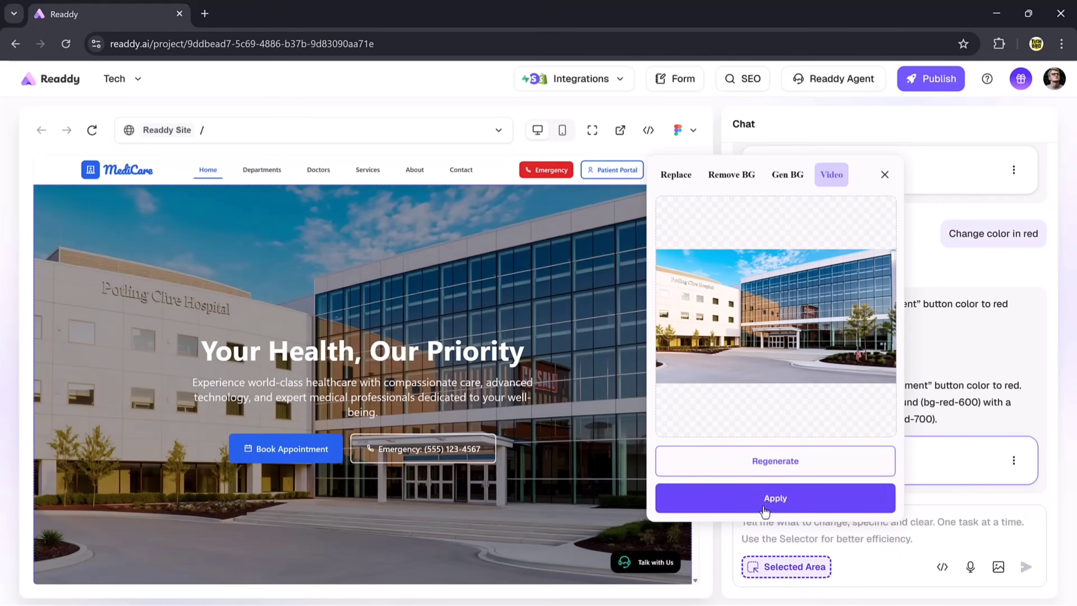
{"action": "left_click", "coordinate": [764, 506]}
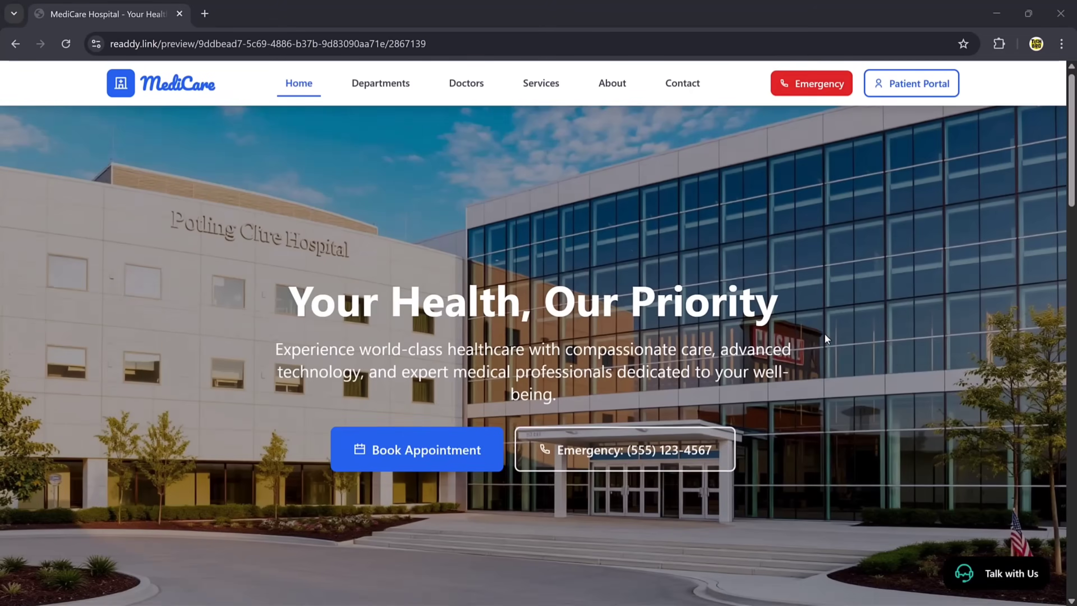
- Send 'Hi' to the live site's Talk with Us chat assistant
{"action": "scroll", "coordinate": [824, 333], "scroll_direction": "down", "scroll_amount": 5}
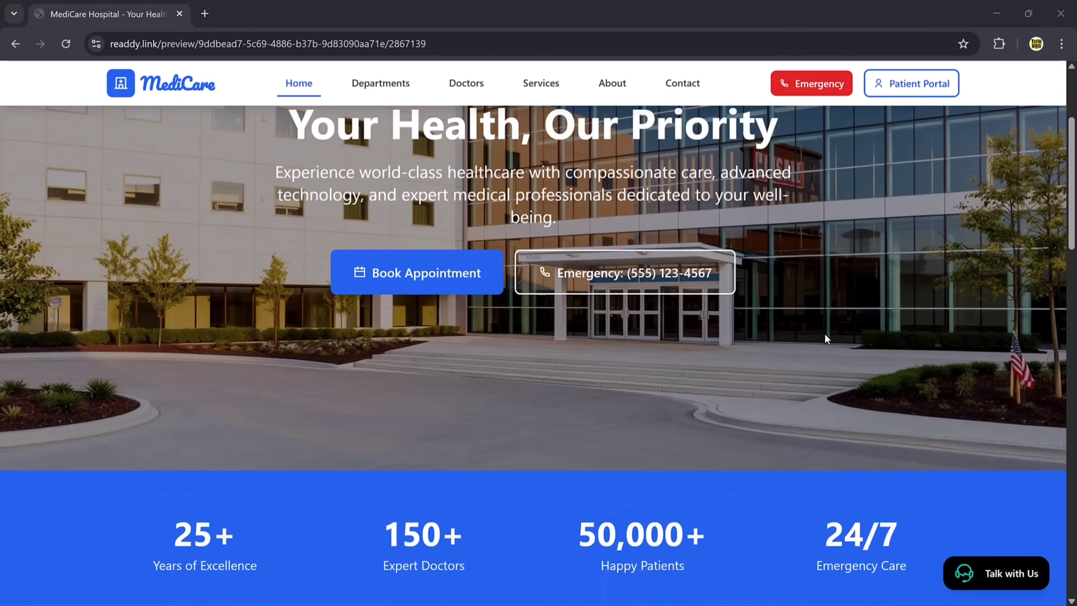
{"action": "scroll", "coordinate": [827, 338], "scroll_direction": "down", "scroll_amount": 15}
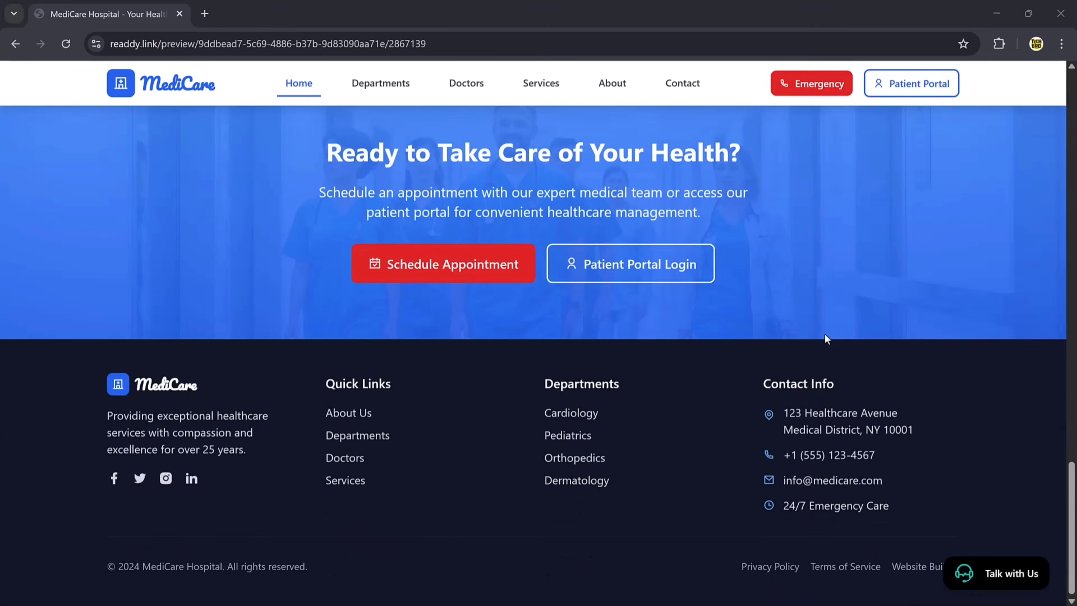
{"action": "scroll", "coordinate": [826, 338], "scroll_direction": "up", "scroll_amount": 8}
{"action": "scroll", "coordinate": [827, 339], "scroll_direction": "up", "scroll_amount": 10}
{"action": "left_click", "coordinate": [971, 572]}
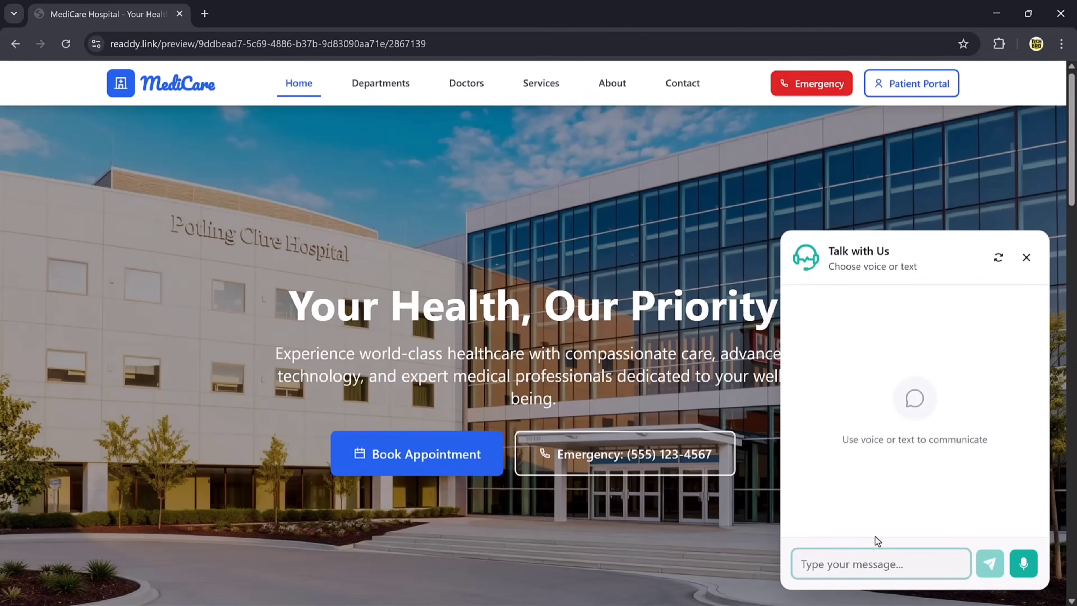
{"action": "type", "text": "Hi"}
{"action": "key", "text": "Return"}
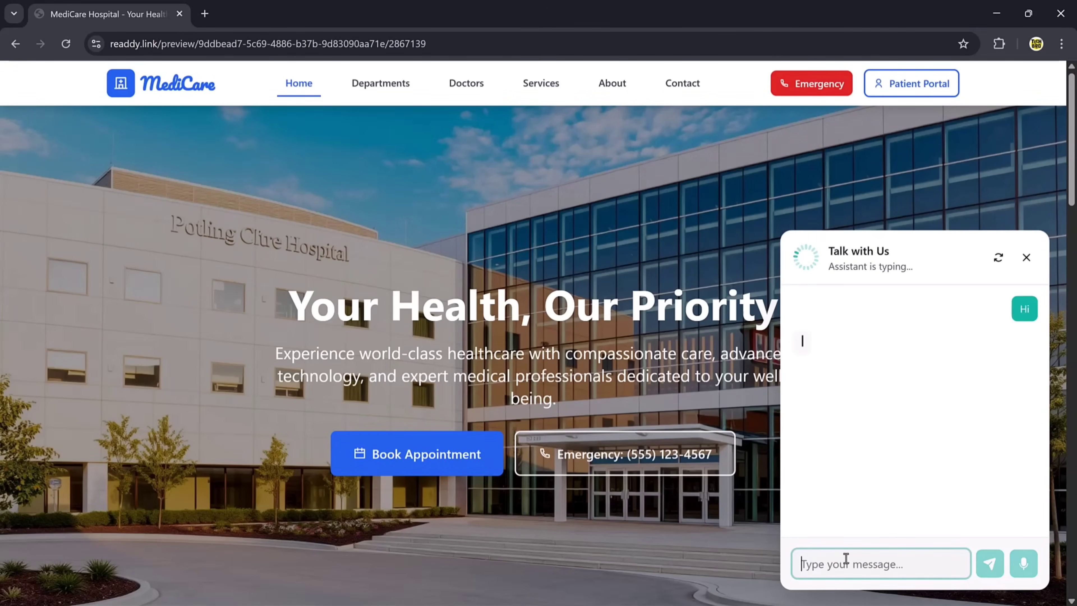